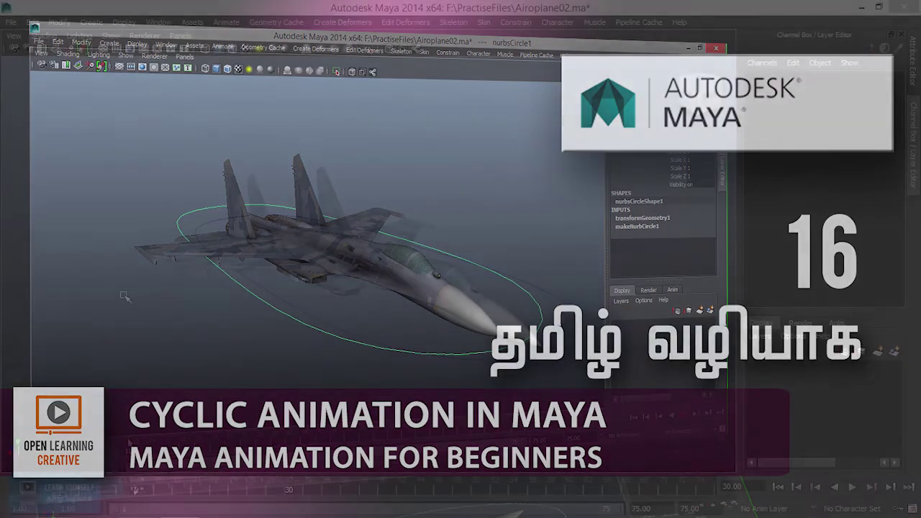
Orbit around the jet and select the NURBS control circle nurbsCircle1.
{"action": "left_click_drag", "start_coordinate": [514, 396], "coordinate": [417, 382], "text": "alt"}
{"action": "left_click", "coordinate": [423, 328]}
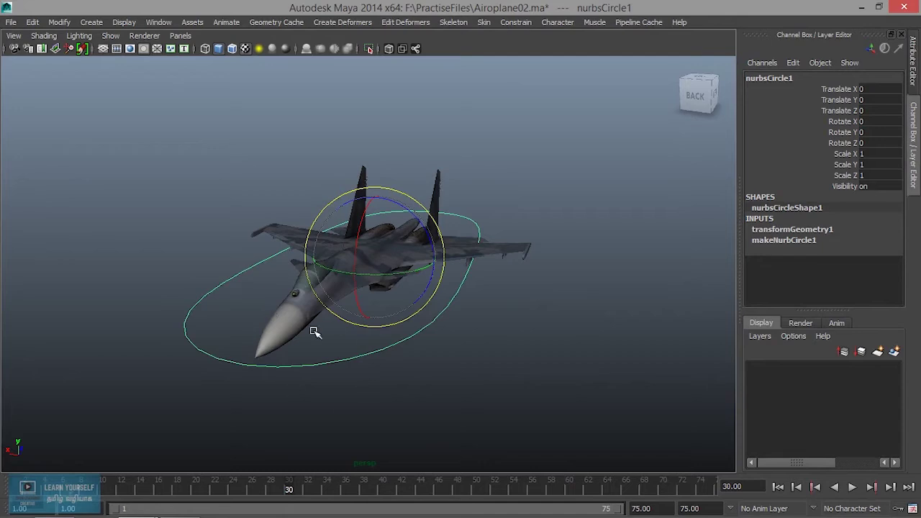
{"action": "mouse_move", "coordinate": [331, 335]}
{"action": "left_mouse_down", "text": "alt"}
{"action": "mouse_move", "coordinate": [427, 333]}
{"action": "mouse_move", "coordinate": [391, 325]}
{"action": "mouse_move", "coordinate": [387, 312]}
{"action": "mouse_move", "coordinate": [417, 312]}
{"action": "mouse_move", "coordinate": [370, 289]}
{"action": "left_mouse_up", "text": "alt"}
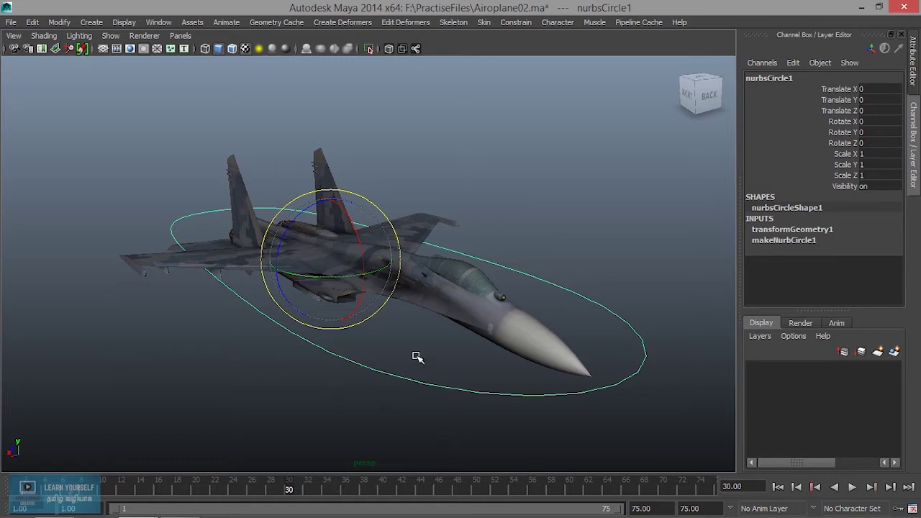
{"action": "key", "text": "alt+v"}
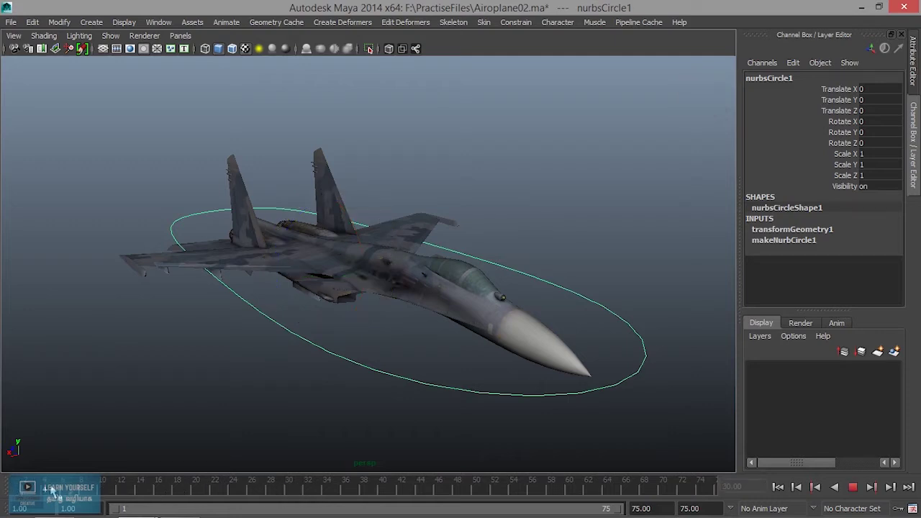
{"action": "key", "text": "alt+v"}
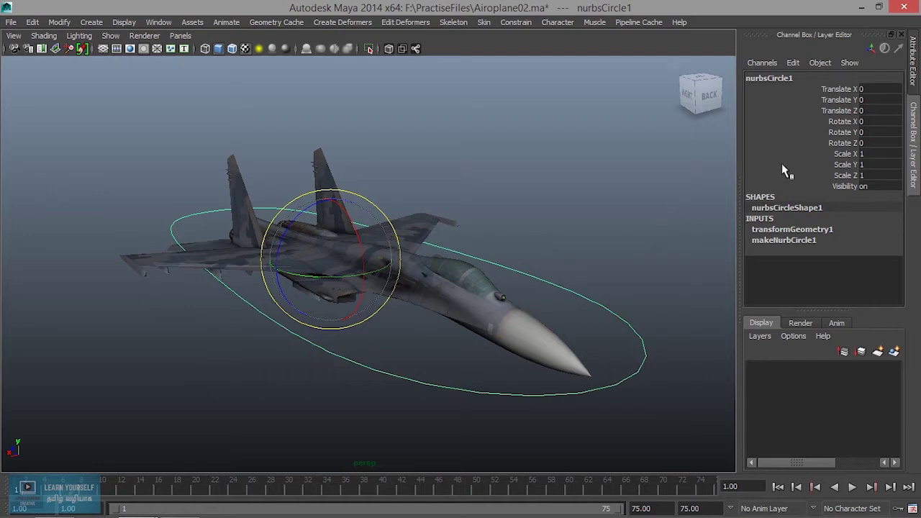
Key all of nurbsCircle1's Translate and Rotate channels at the start frame and preview playback.
{"action": "key", "text": "shift+w"}
{"action": "key", "text": "shift+e"}
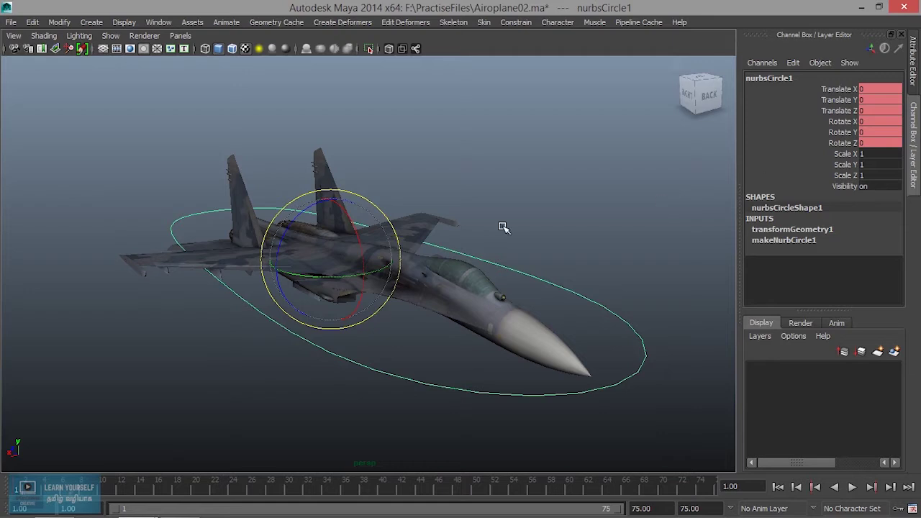
{"action": "key", "text": "alt+v"}
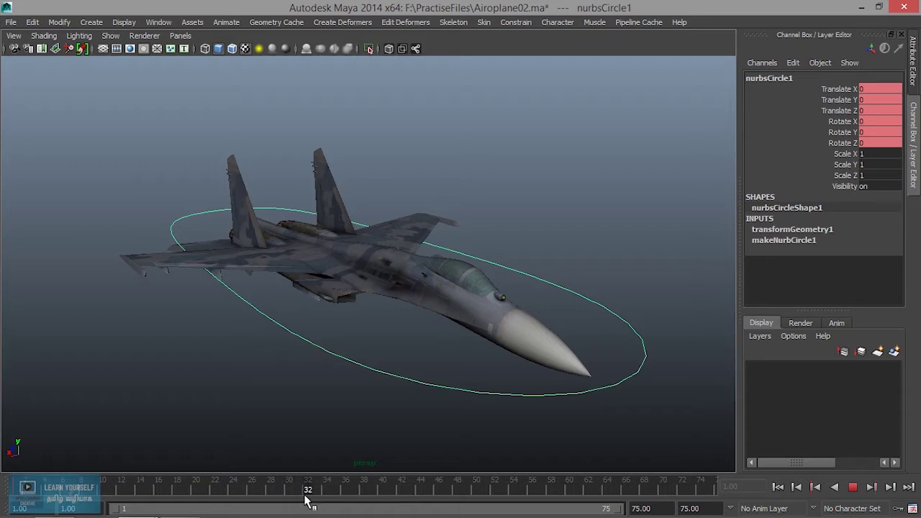
{"action": "key", "text": "alt+v"}
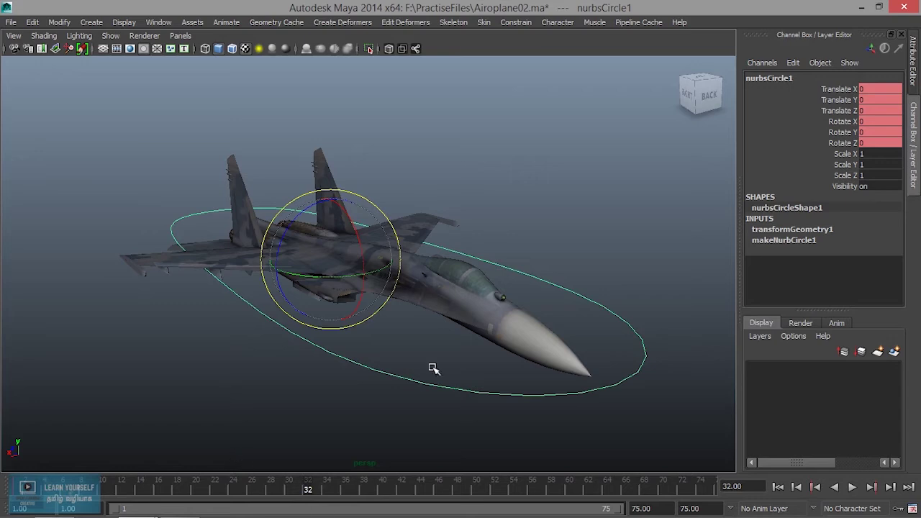
Set the current frame to 33 and play back to check the keys.
{"action": "left_click", "coordinate": [756, 483]}
{"action": "type", "text": "33"}
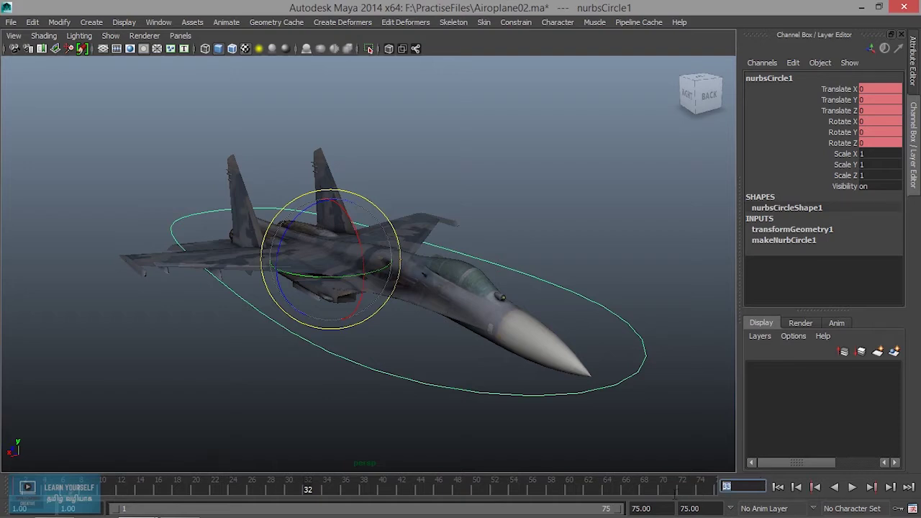
{"action": "key", "text": "Return"}
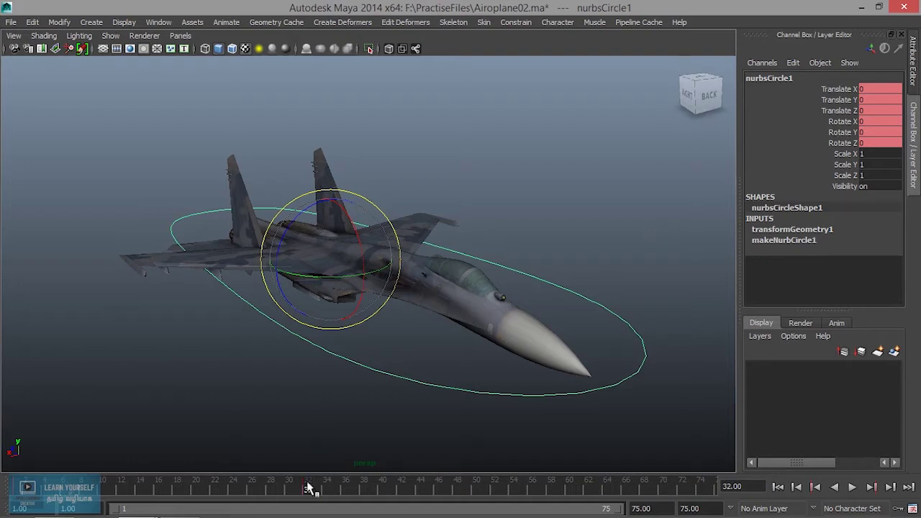
{"action": "key", "text": "alt+v"}
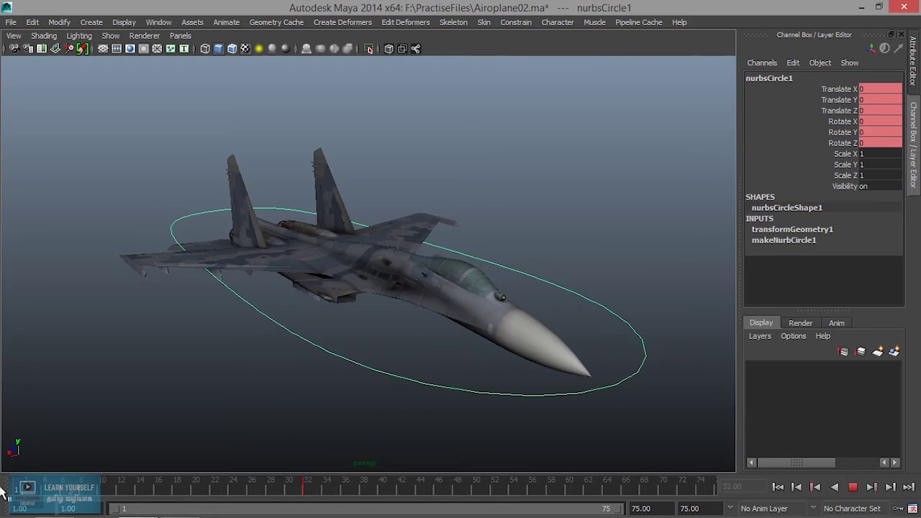
{"action": "key", "text": "alt+v"}
{"action": "left_click", "coordinate": [158, 22]}
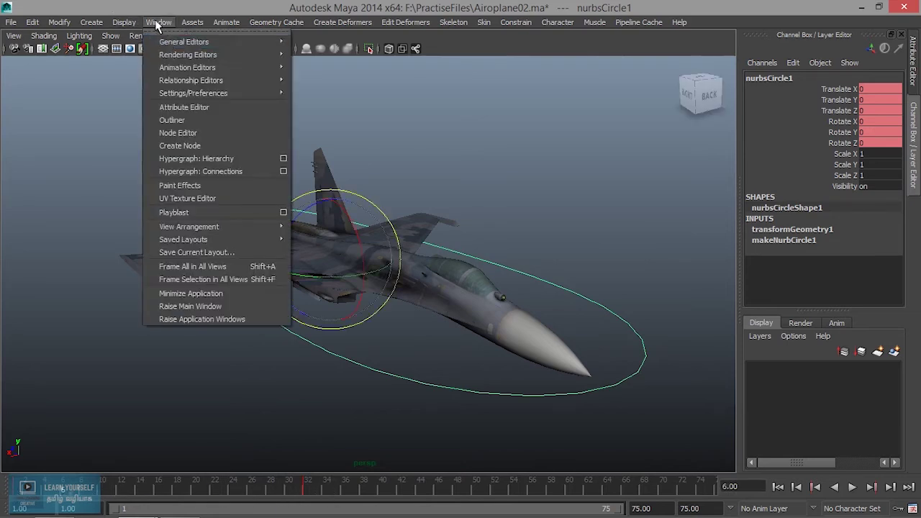
{"action": "mouse_move", "coordinate": [187, 67]}
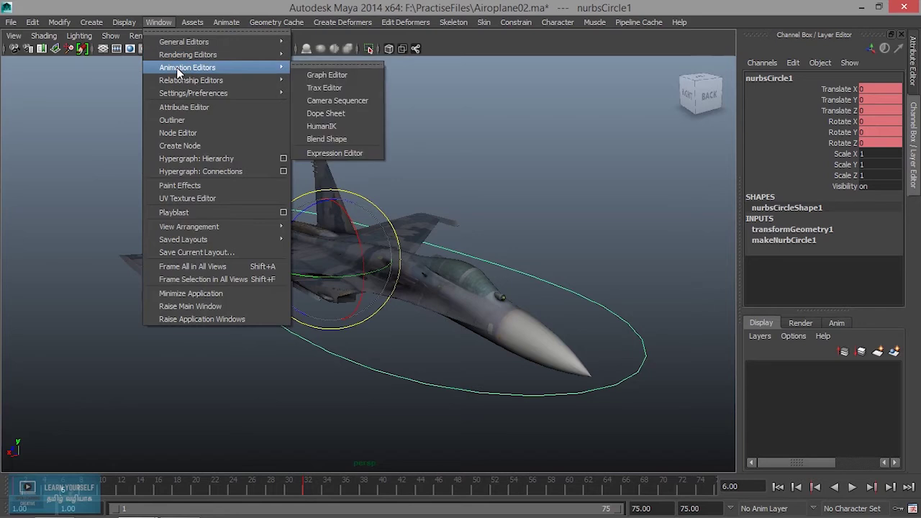
{"action": "left_click", "coordinate": [338, 76]}
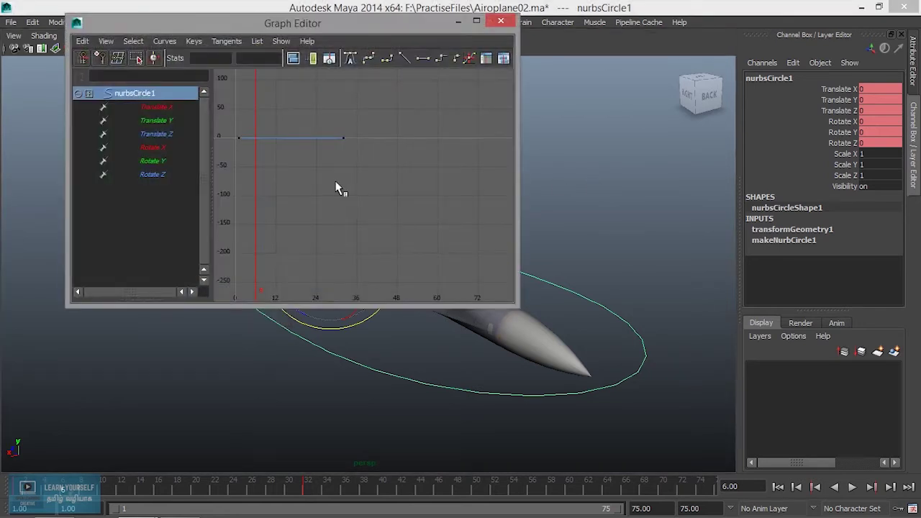
{"action": "key", "text": "f"}
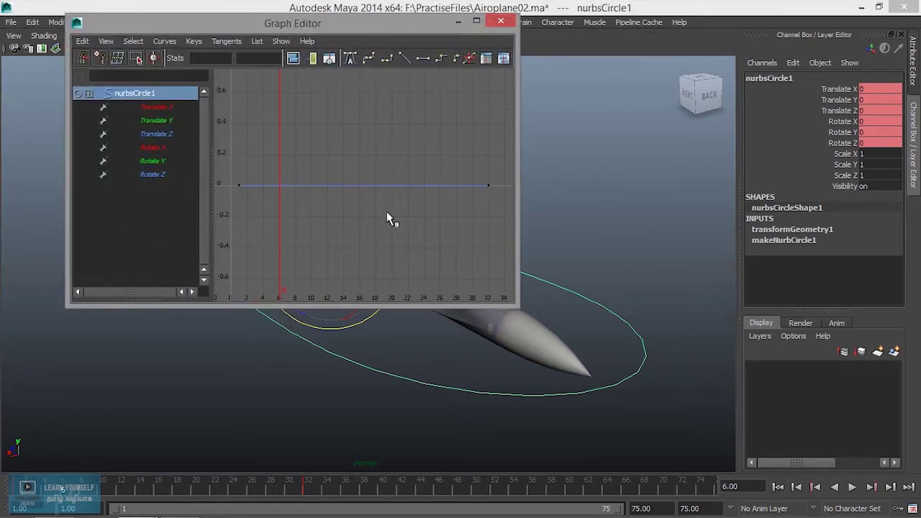
{"action": "left_click_drag", "start_coordinate": [432, 26], "coordinate": [801, 39]}
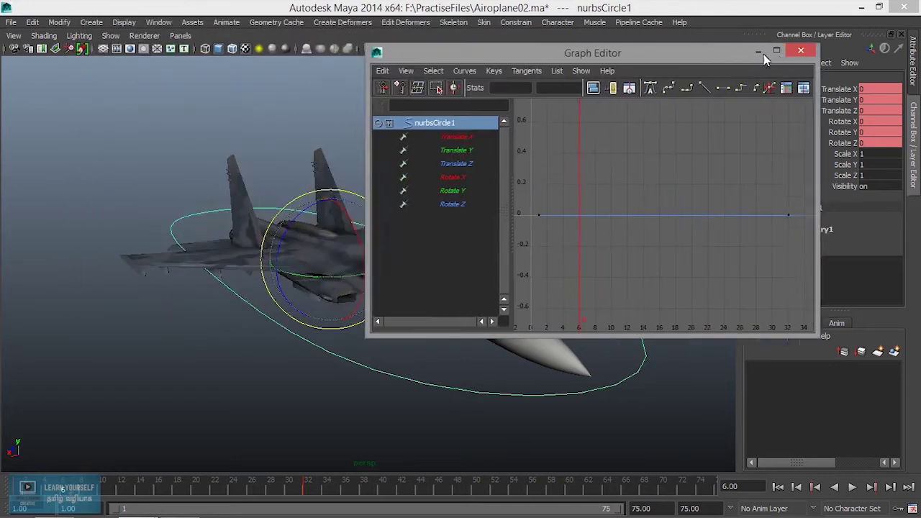
{"action": "left_click", "coordinate": [870, 34]}
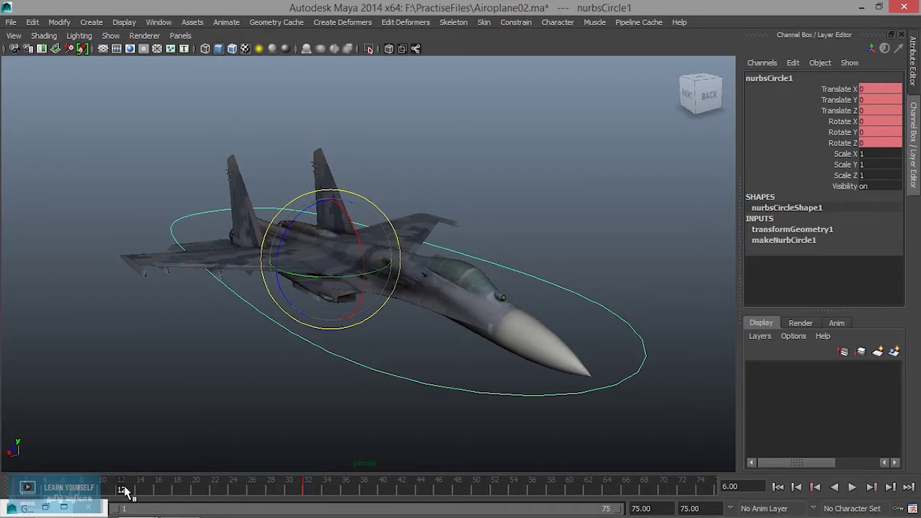
At frame 17, set Translate Y to 0.25 and key only that channel with Key Selected.
{"action": "key", "text": "alt+v"}
{"action": "left_click", "coordinate": [167, 491]}
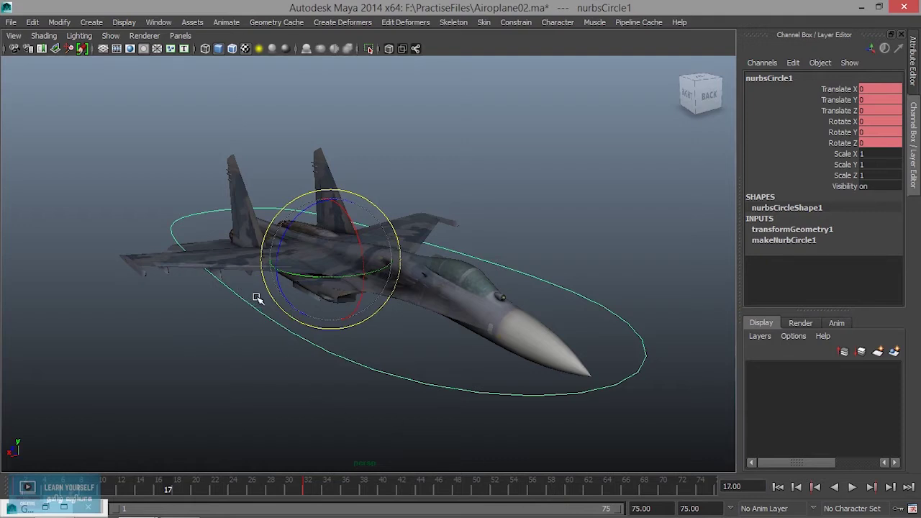
{"action": "double_click", "coordinate": [866, 99]}
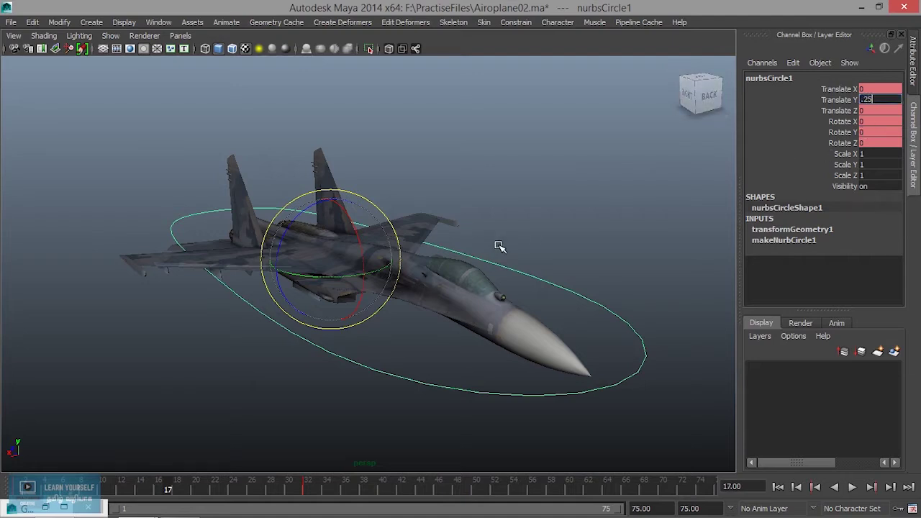
{"action": "key", "text": "Return"}
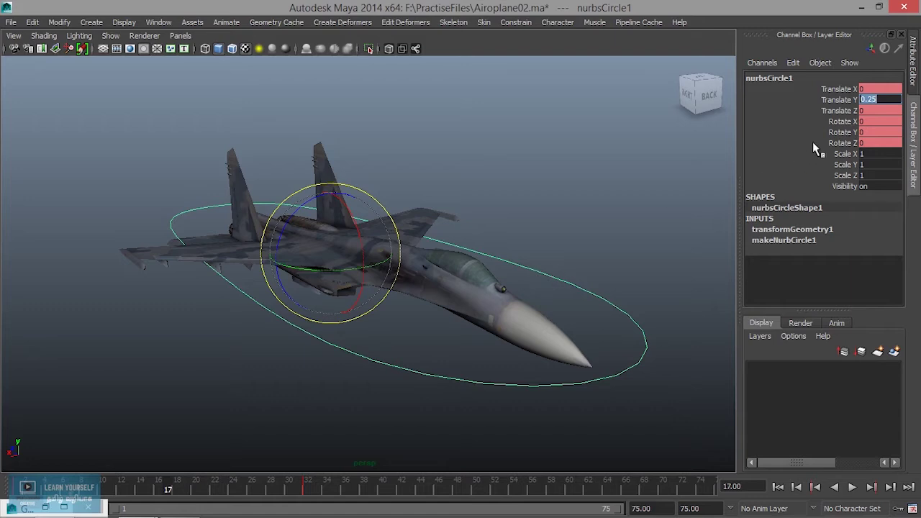
{"action": "left_click", "coordinate": [839, 99]}
{"action": "right_click", "coordinate": [792, 102]}
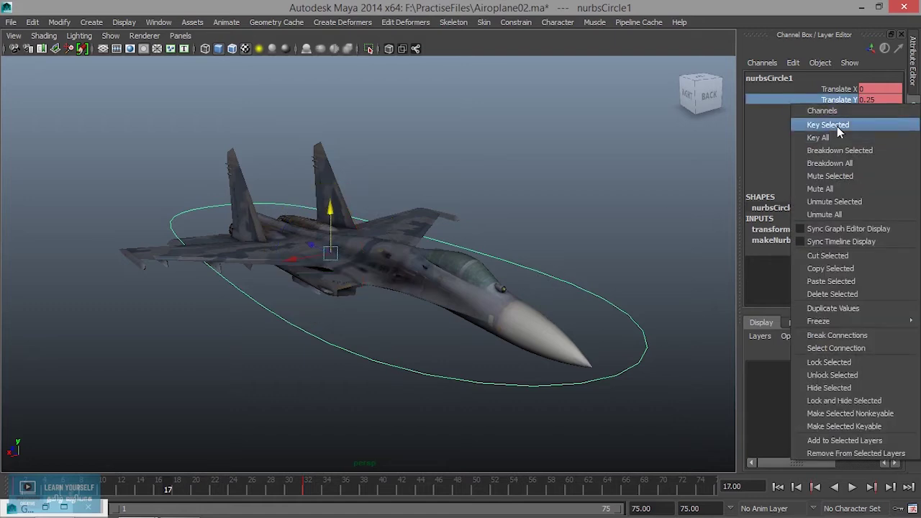
{"action": "left_click", "coordinate": [837, 126]}
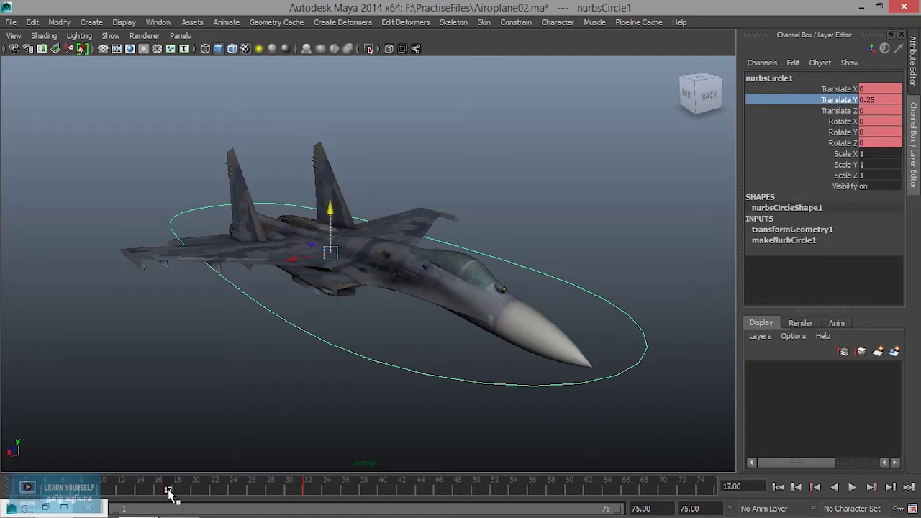
Play back the rise through frame 60, then deselect the control circle.
{"action": "key", "text": "alt+v"}
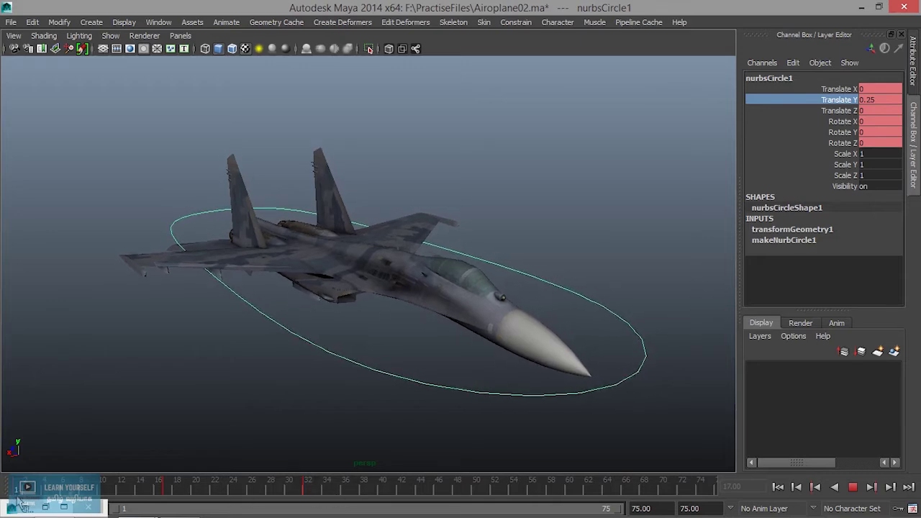
{"action": "key", "text": "alt+v"}
{"action": "left_click", "coordinate": [853, 487]}
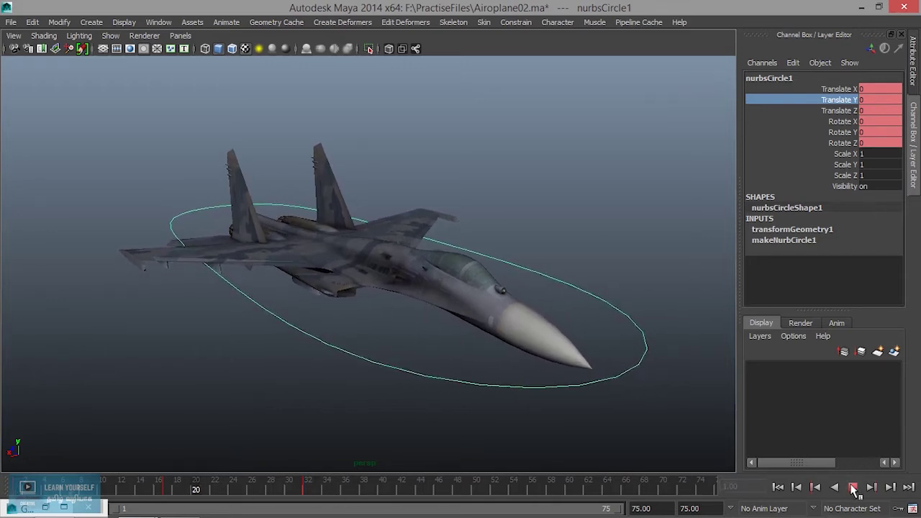
{"action": "left_click", "coordinate": [853, 487]}
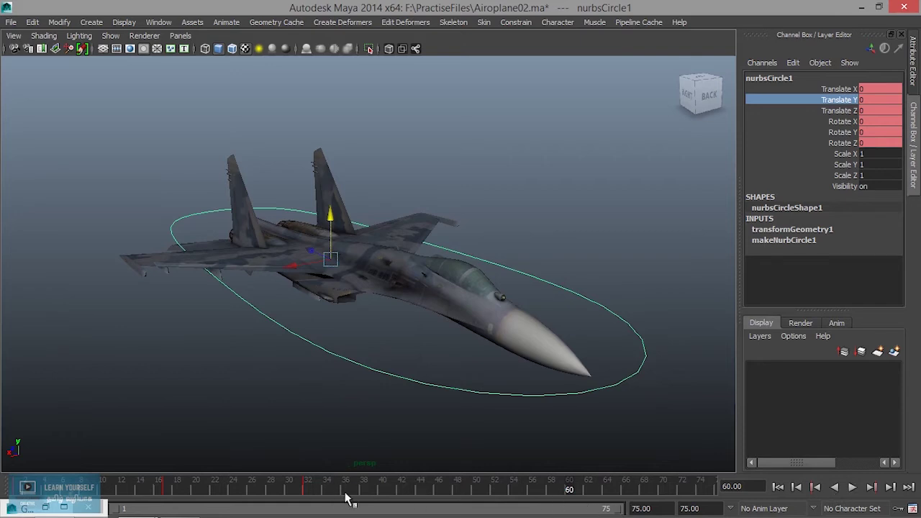
{"action": "left_click", "coordinate": [596, 466]}
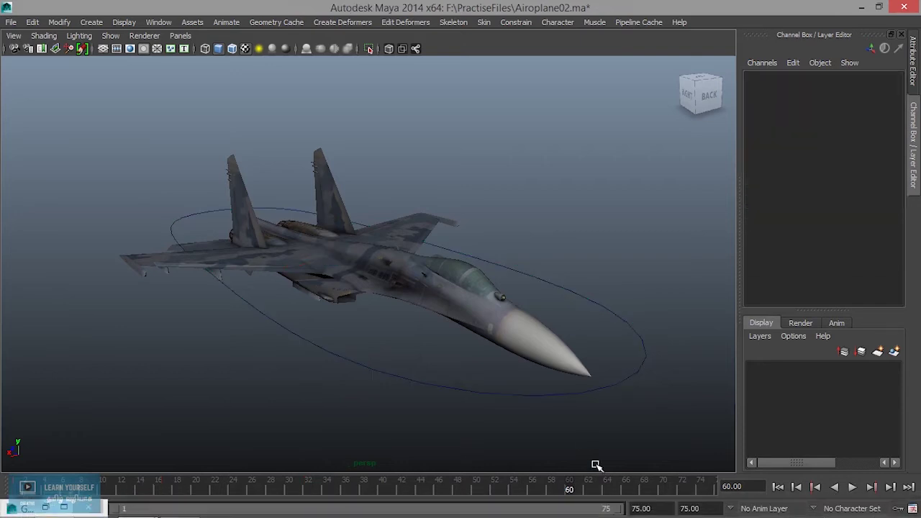
Set the playback range end field to frame 33.
{"action": "left_click_drag", "start_coordinate": [611, 508], "coordinate": [367, 500]}
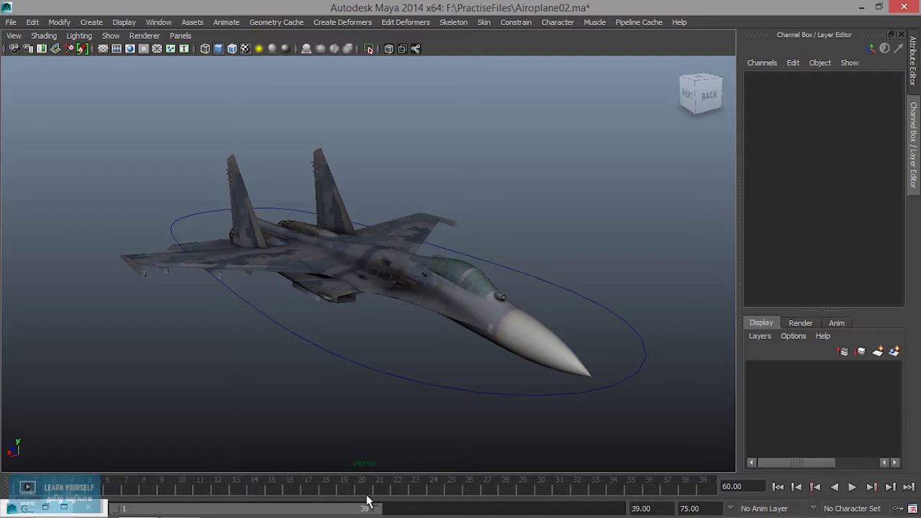
{"action": "left_click_drag", "start_coordinate": [367, 500], "coordinate": [372, 502]}
{"action": "double_click", "coordinate": [642, 507]}
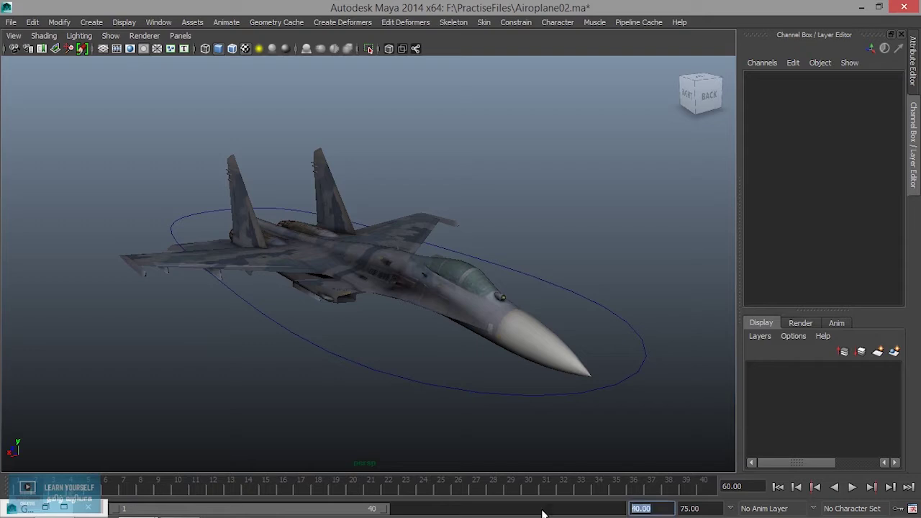
{"action": "type", "text": "33"}
{"action": "key", "text": "Return"}
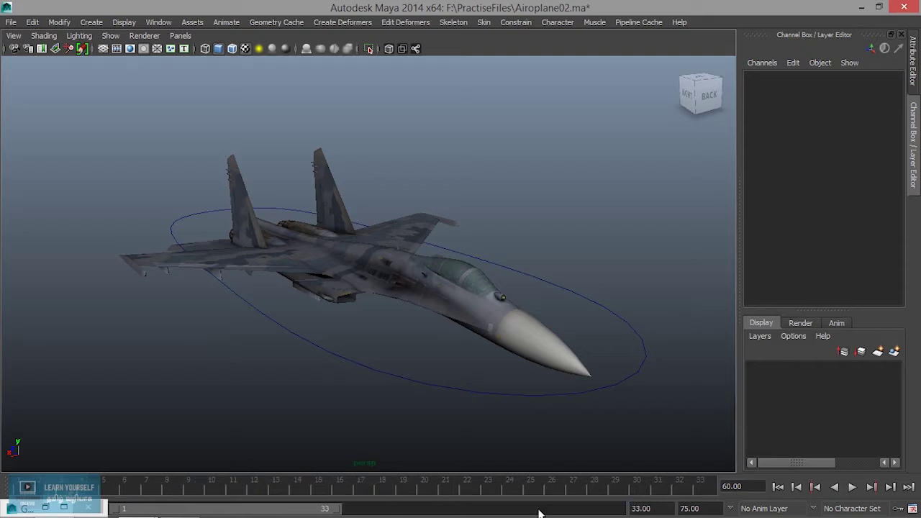
Preview the animation, then marquee-select nurbsCircle1 around the jet.
{"action": "left_click", "coordinate": [851, 487]}
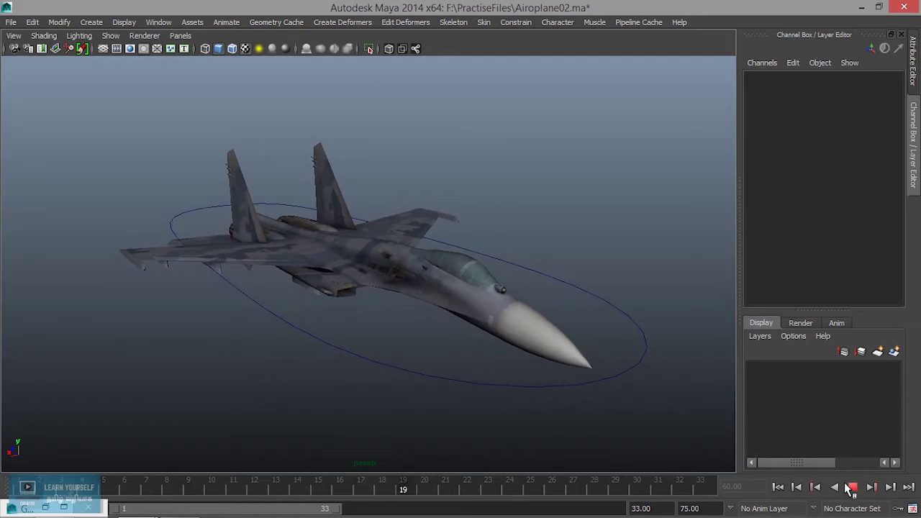
{"action": "left_click", "coordinate": [851, 489]}
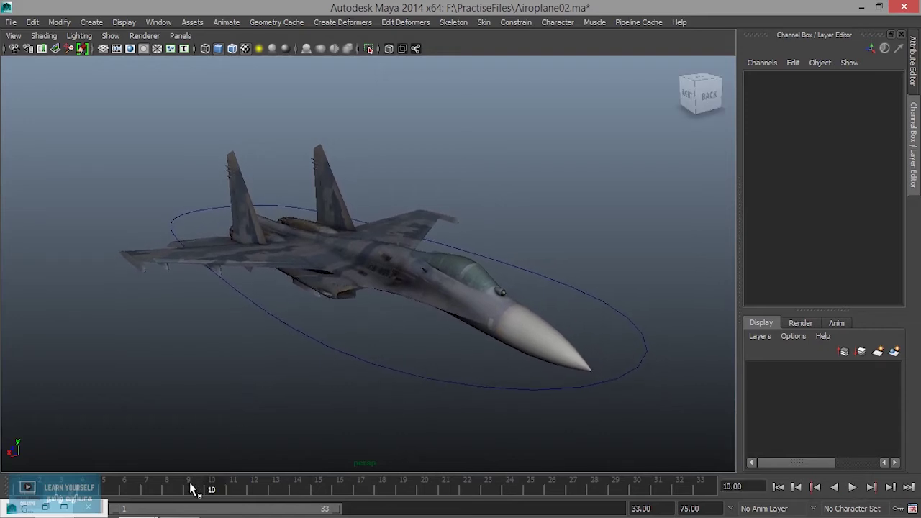
{"action": "left_click_drag", "start_coordinate": [423, 351], "coordinate": [394, 403]}
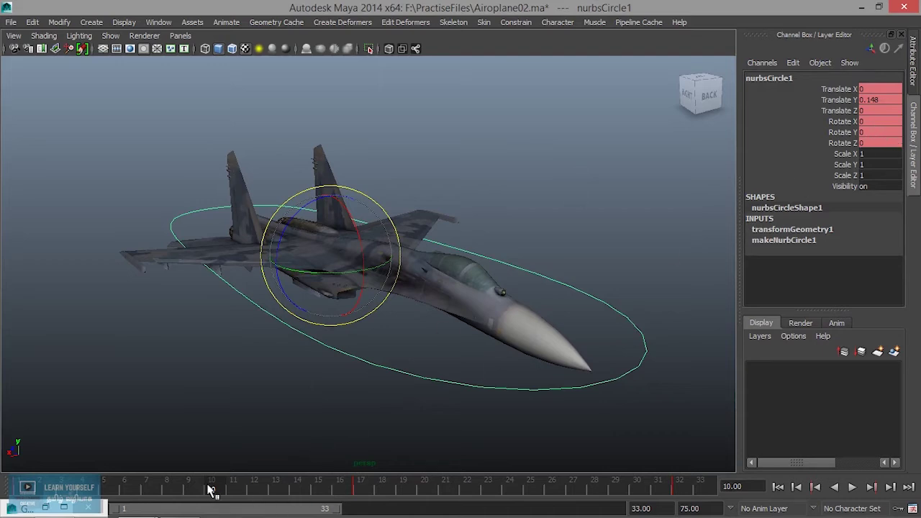
Review playback, then slide the 0.25 Translate Y key on the time slider from frame 17 to frame 8.
{"action": "key", "text": "alt+v"}
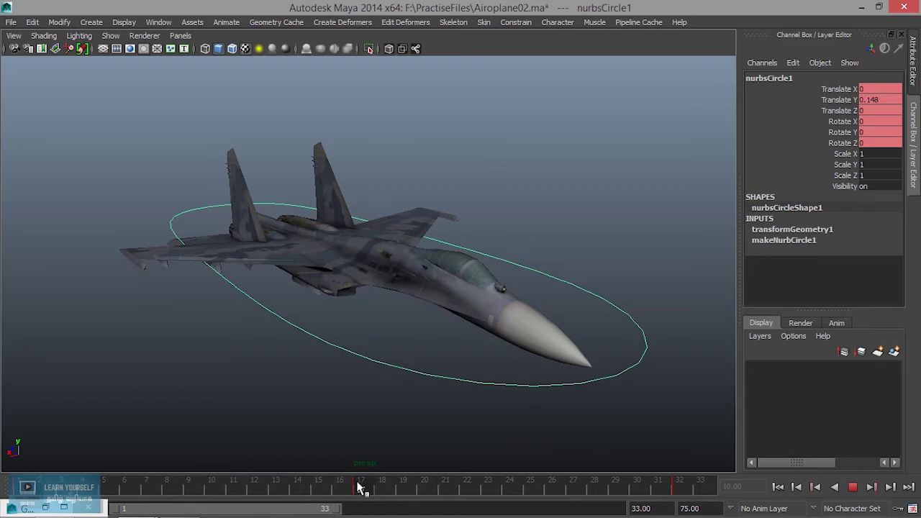
{"action": "left_click", "coordinate": [359, 488]}
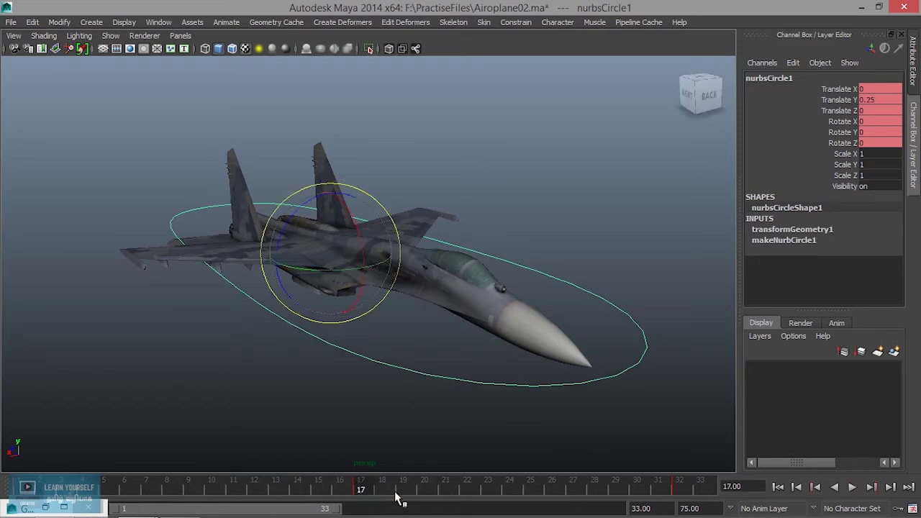
{"action": "key", "text": "alt+v"}
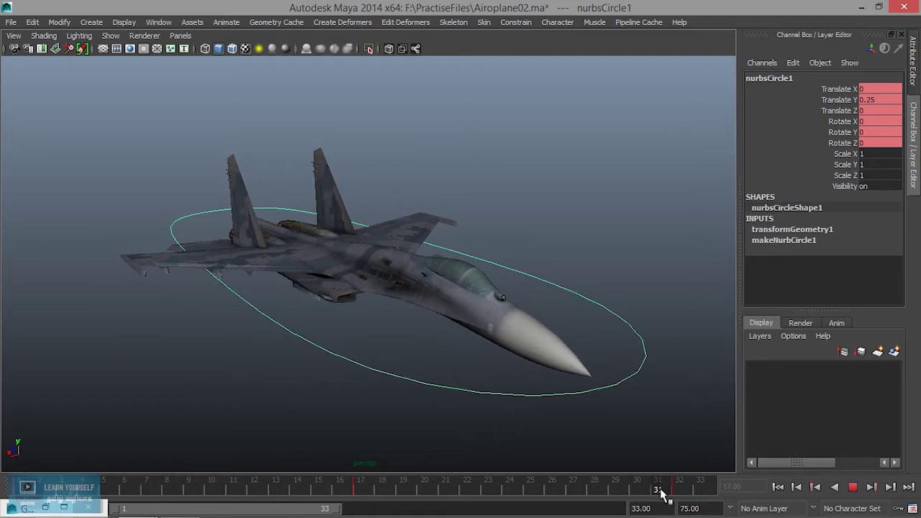
{"action": "left_click", "coordinate": [509, 495]}
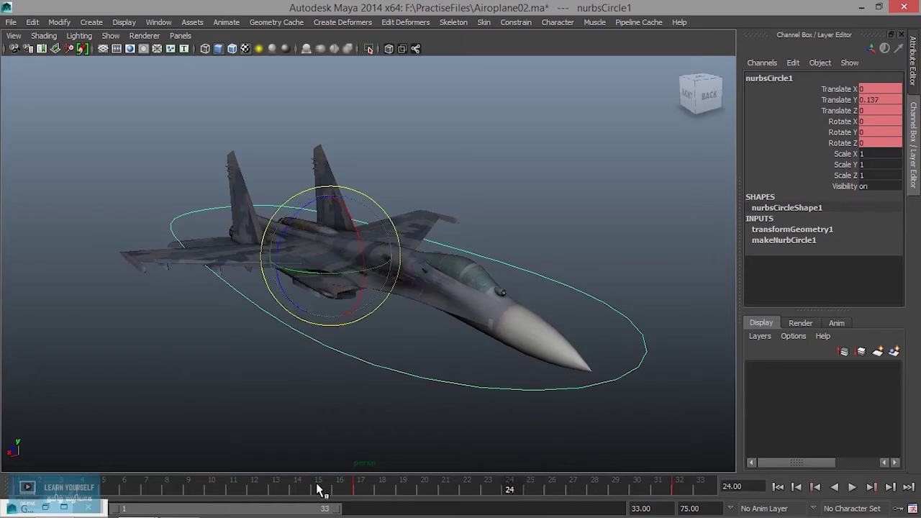
{"action": "mouse_move", "coordinate": [338, 488]}
{"action": "left_mouse_down", "text": "shift"}
{"action": "mouse_move", "coordinate": [366, 488]}
{"action": "mouse_move", "coordinate": [181, 504]}
{"action": "left_mouse_up", "text": "shift"}
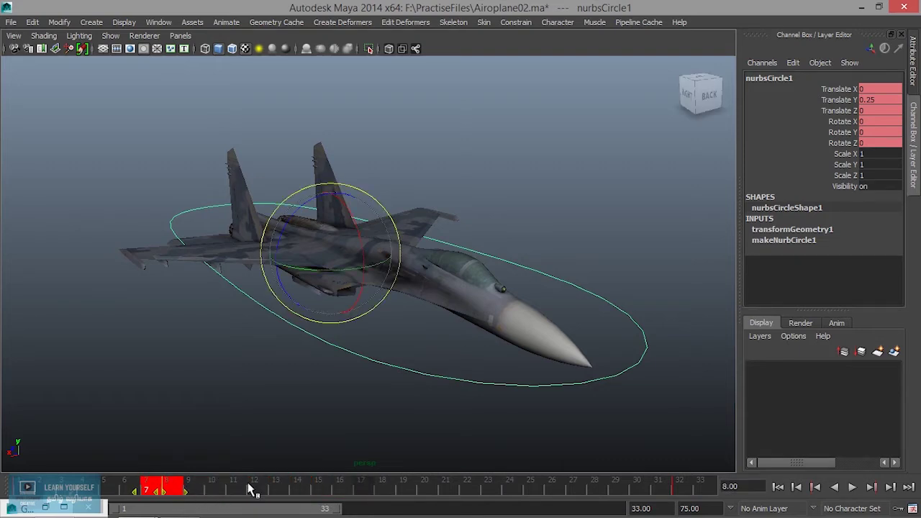
{"action": "left_click_drag", "start_coordinate": [220, 490], "coordinate": [508, 492]}
At frame 24, set Translate Y to -0.25 and key it with Key Selected.
{"action": "left_click", "coordinate": [871, 102]}
{"action": "double_click", "coordinate": [871, 101]}
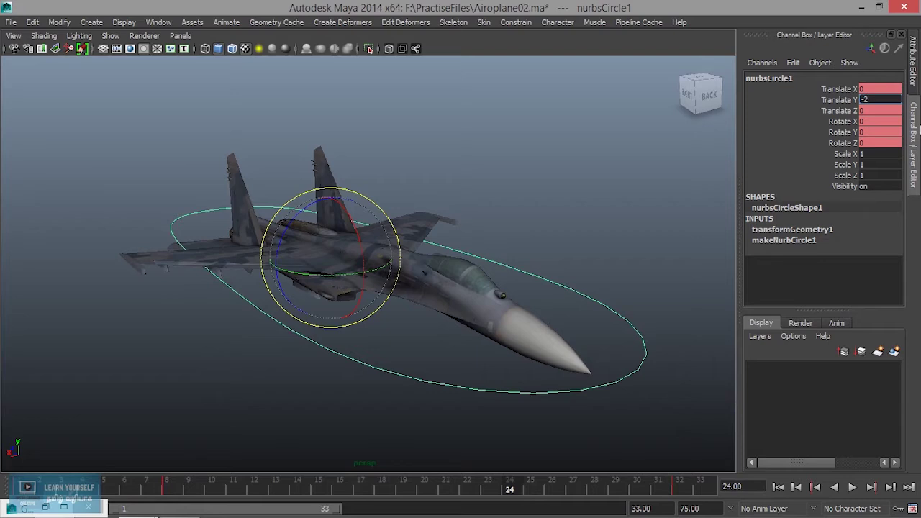
{"action": "type", "text": "5"}
{"action": "key", "text": "Return"}
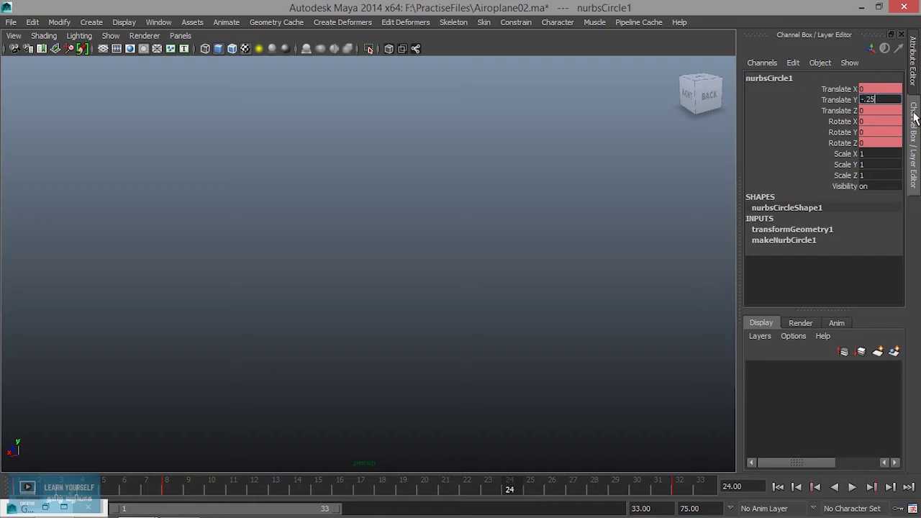
{"action": "key", "text": "Return"}
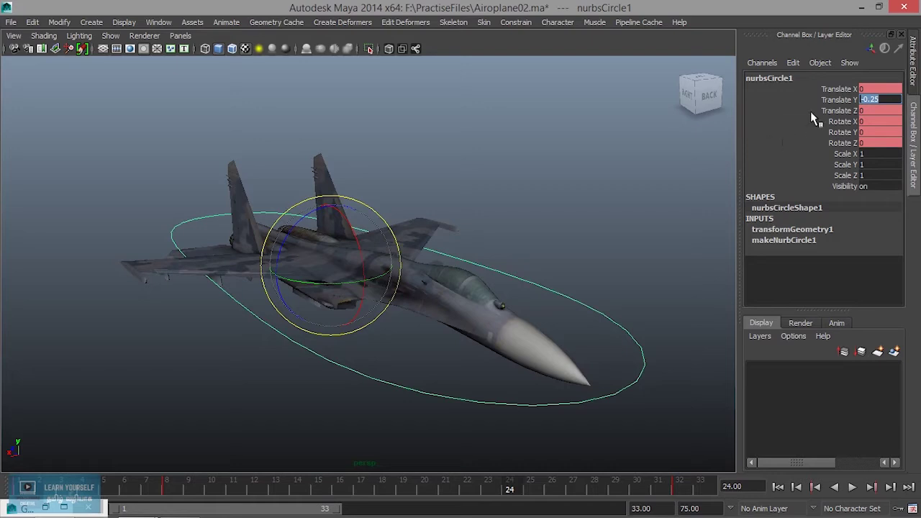
{"action": "left_click", "coordinate": [839, 100]}
{"action": "right_click", "coordinate": [840, 102]}
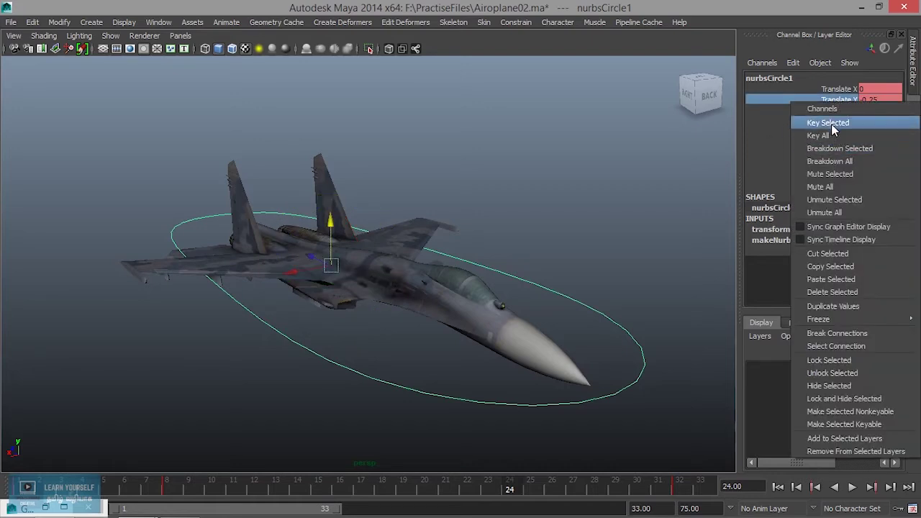
{"action": "left_click", "coordinate": [831, 123]}
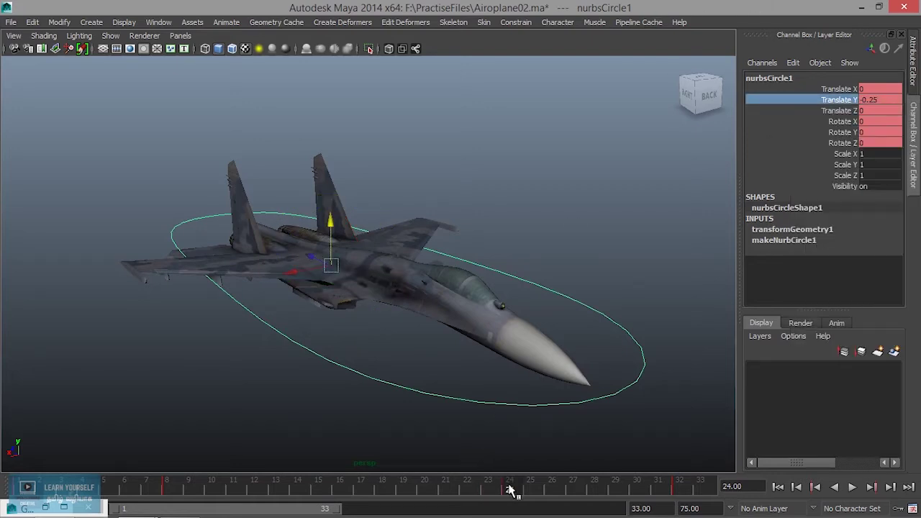
Play back, go to frame 17, and enter 0 for Translate Y.
{"action": "left_click", "coordinate": [851, 488]}
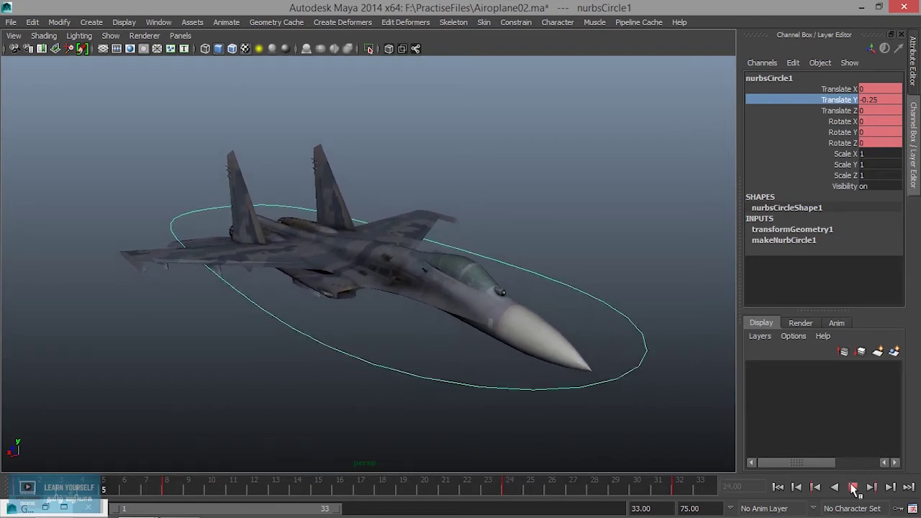
{"action": "left_click", "coordinate": [352, 492]}
{"action": "left_click_drag", "start_coordinate": [353, 492], "coordinate": [339, 492]}
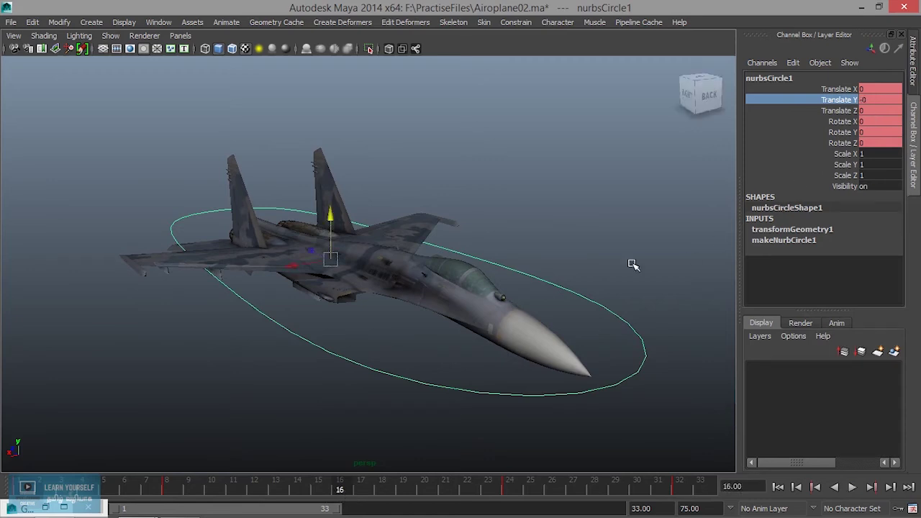
{"action": "left_click", "coordinate": [365, 493]}
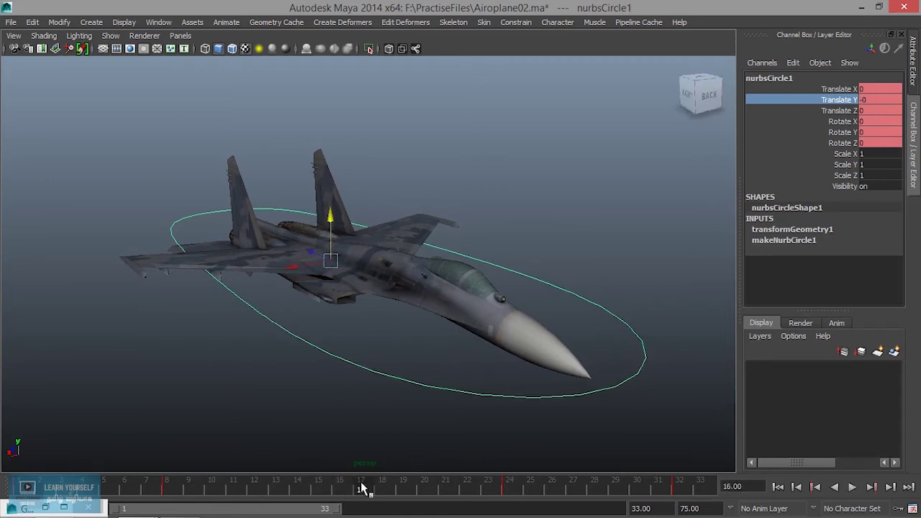
{"action": "left_click", "coordinate": [883, 100]}
{"action": "type", "text": "0"}
{"action": "key", "text": "Return"}
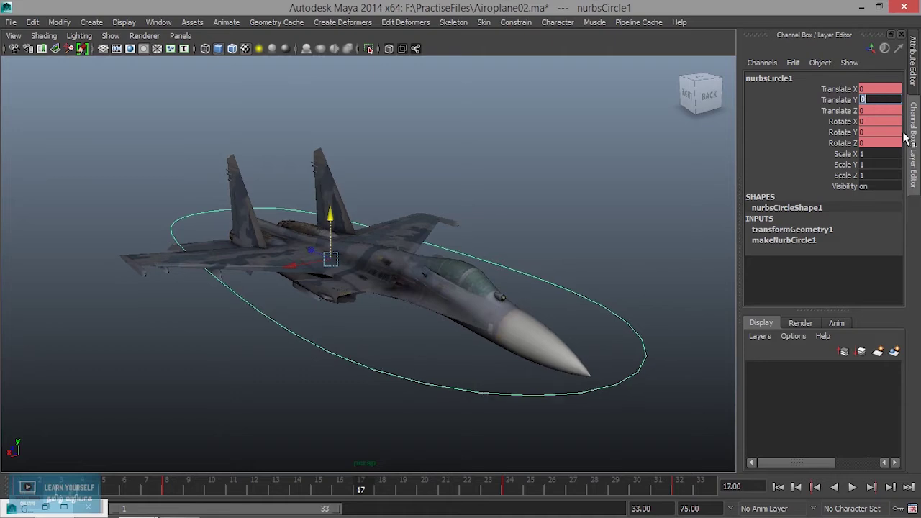
{"action": "left_click", "coordinate": [844, 101]}
{"action": "right_click", "coordinate": [845, 104]}
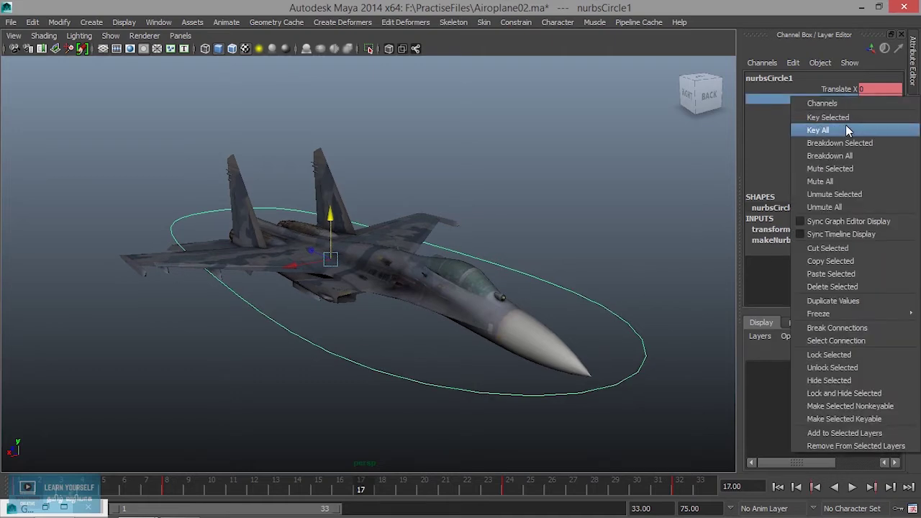
Key Translate Y at 0 on frame 17, then replay the bobbing cycle from the first frame.
{"action": "left_click", "coordinate": [846, 118]}
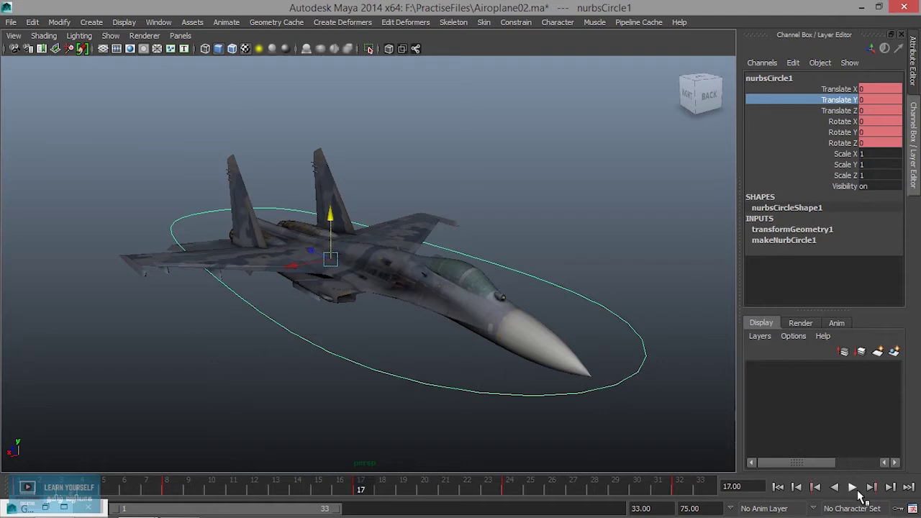
{"action": "left_click", "coordinate": [852, 487]}
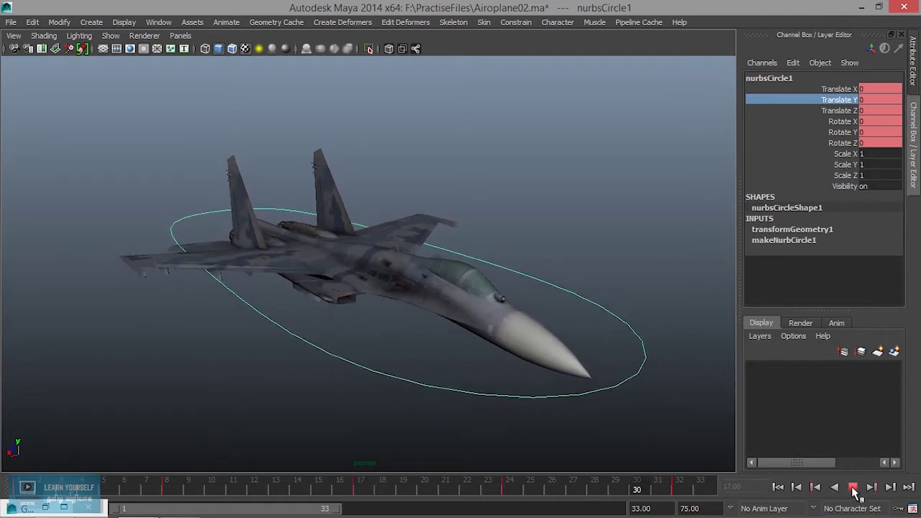
{"action": "left_click", "coordinate": [854, 487]}
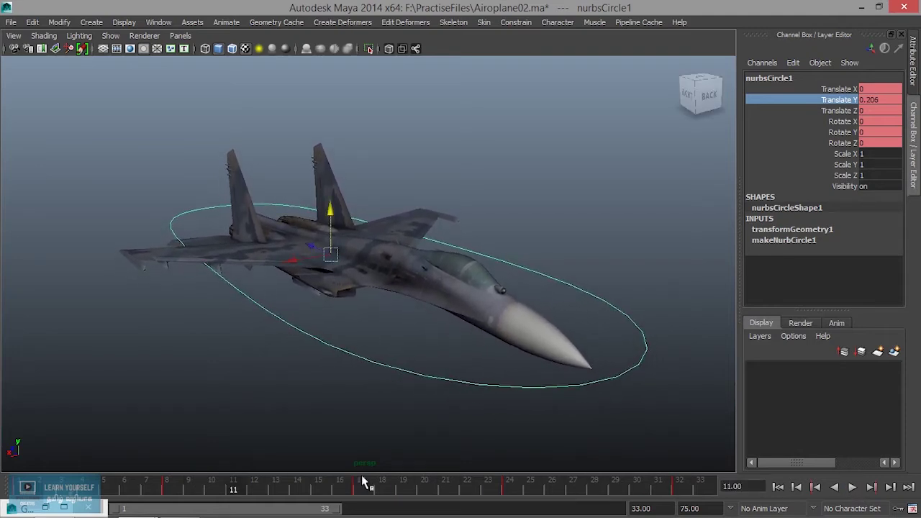
{"action": "left_click_drag", "start_coordinate": [244, 493], "coordinate": [514, 493]}
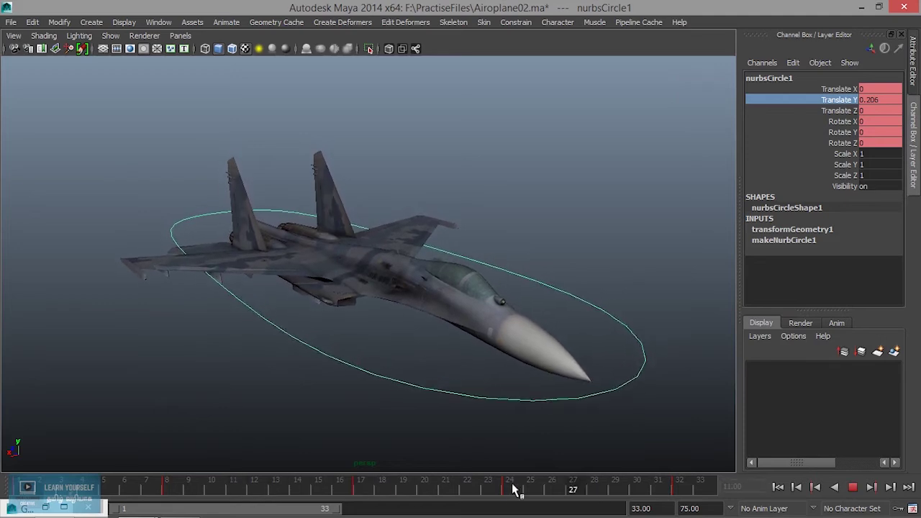
{"action": "left_click", "coordinate": [852, 487]}
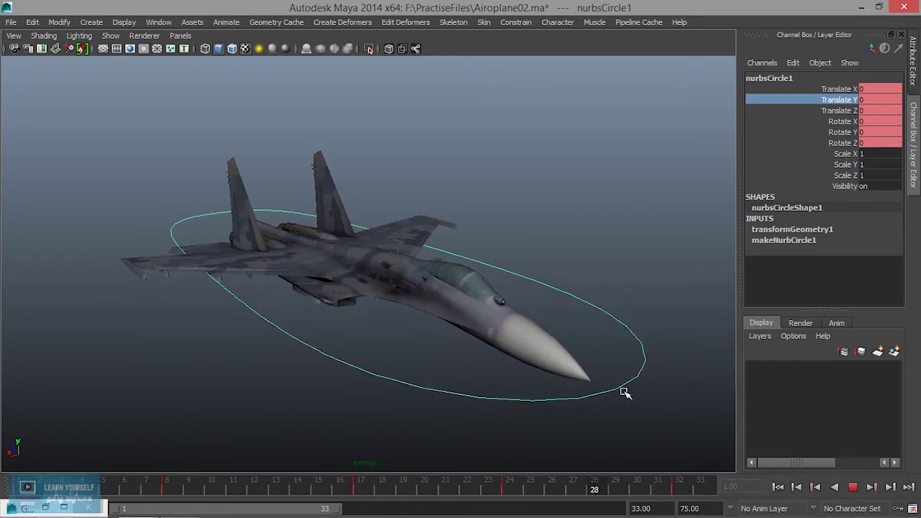
{"action": "left_click", "coordinate": [854, 487]}
{"action": "left_click", "coordinate": [45, 509]}
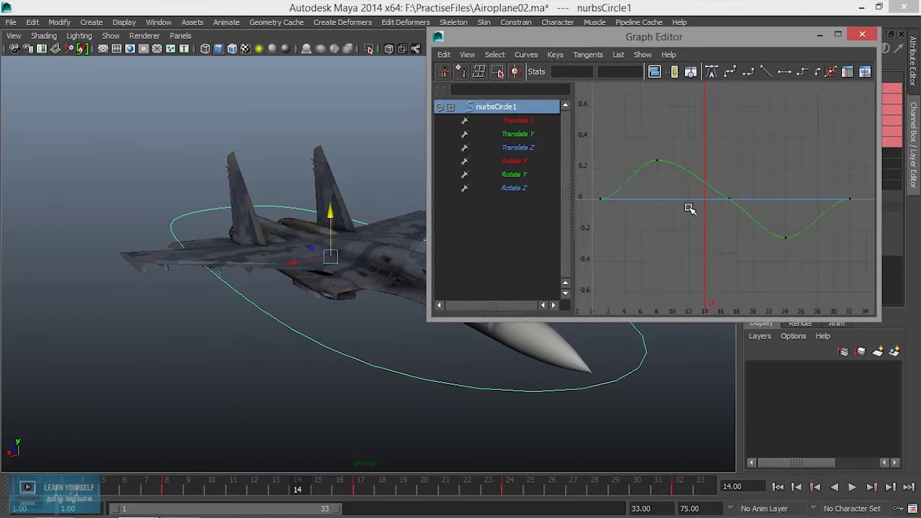
In the Graph Editor, slide the 0.25 peak key from frame 8 to frame 10 and preview.
{"action": "left_click_drag", "start_coordinate": [659, 154], "coordinate": [731, 228]}
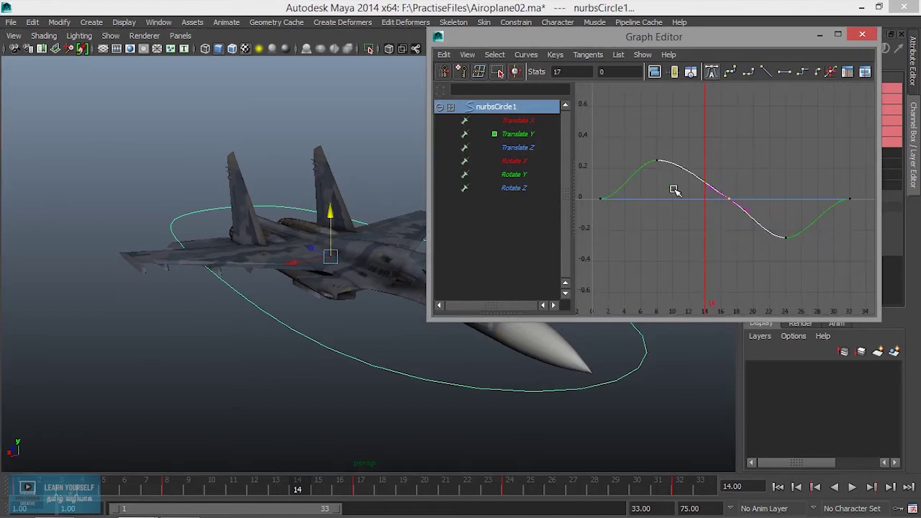
{"action": "left_click_drag", "start_coordinate": [641, 141], "coordinate": [680, 190]}
{"action": "middle_click_drag", "start_coordinate": [665, 164], "coordinate": [672, 164]}
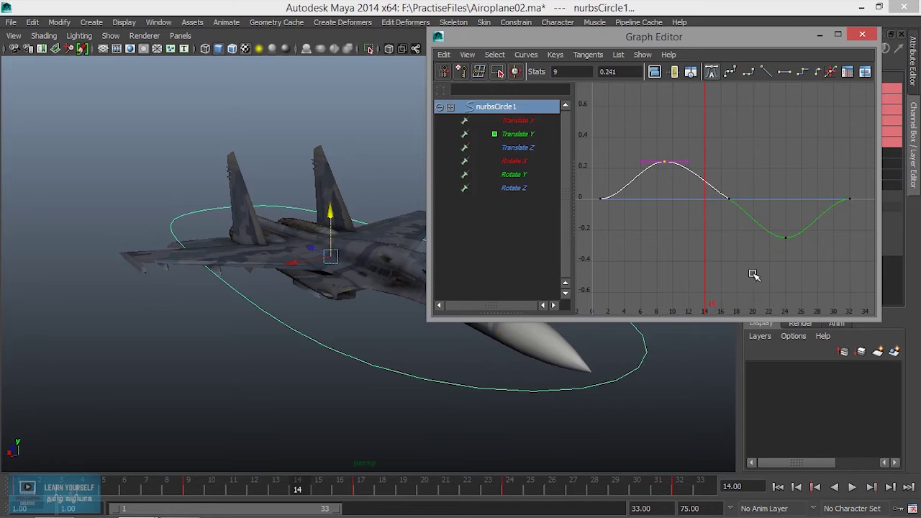
{"action": "left_click", "coordinate": [852, 488]}
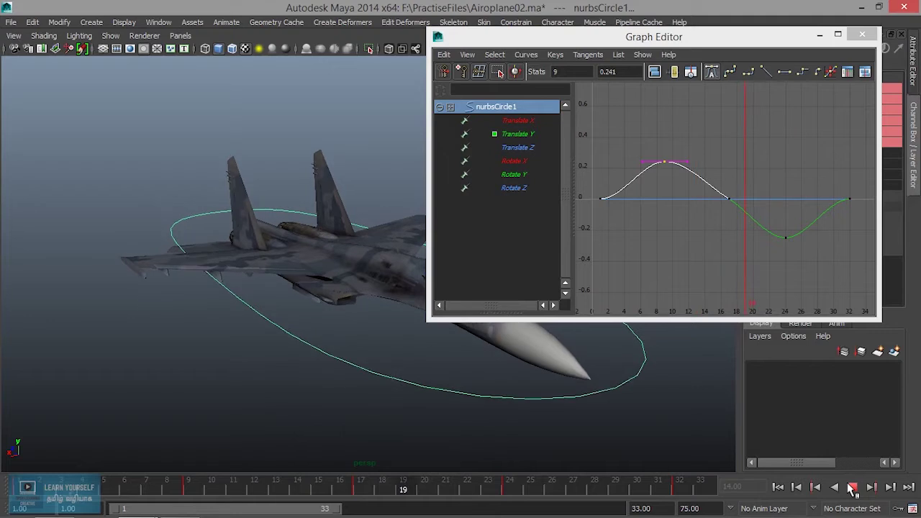
{"action": "left_click", "coordinate": [852, 487]}
{"action": "middle_click_drag", "start_coordinate": [684, 178], "coordinate": [692, 177]}
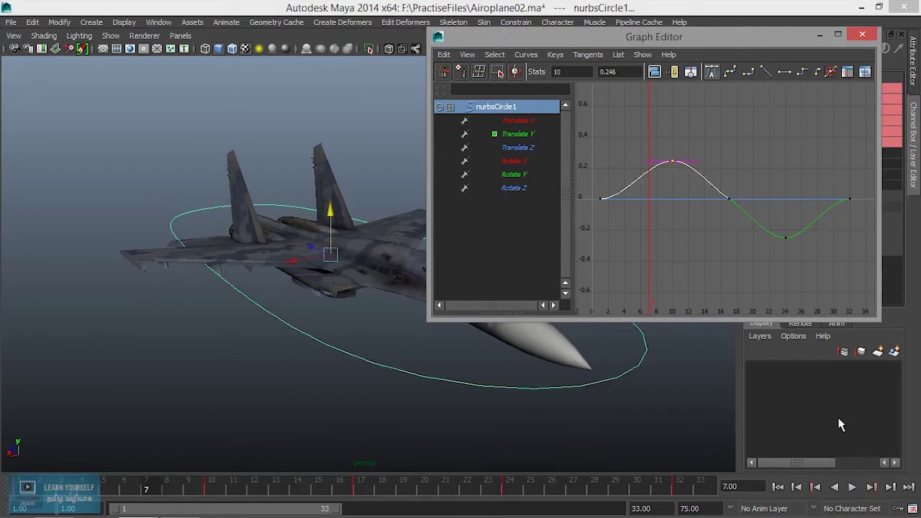
{"action": "left_click", "coordinate": [852, 487]}
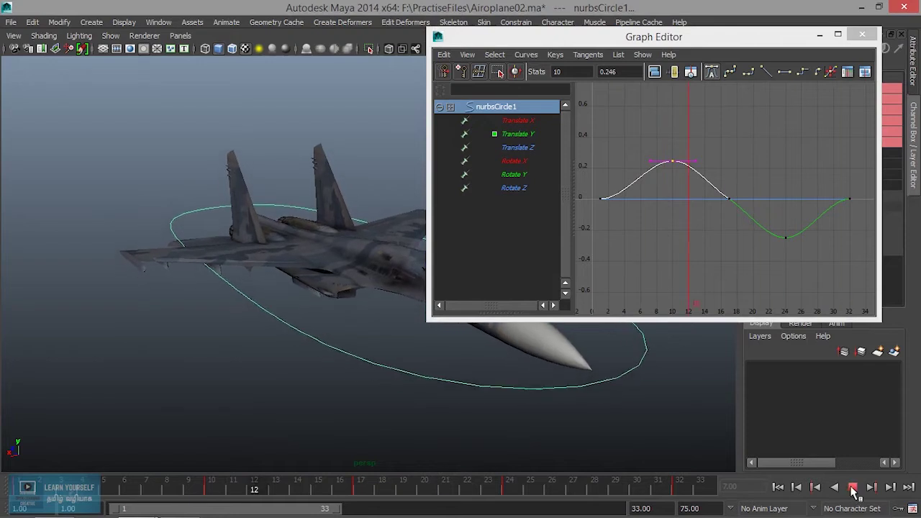
{"action": "left_click", "coordinate": [852, 487]}
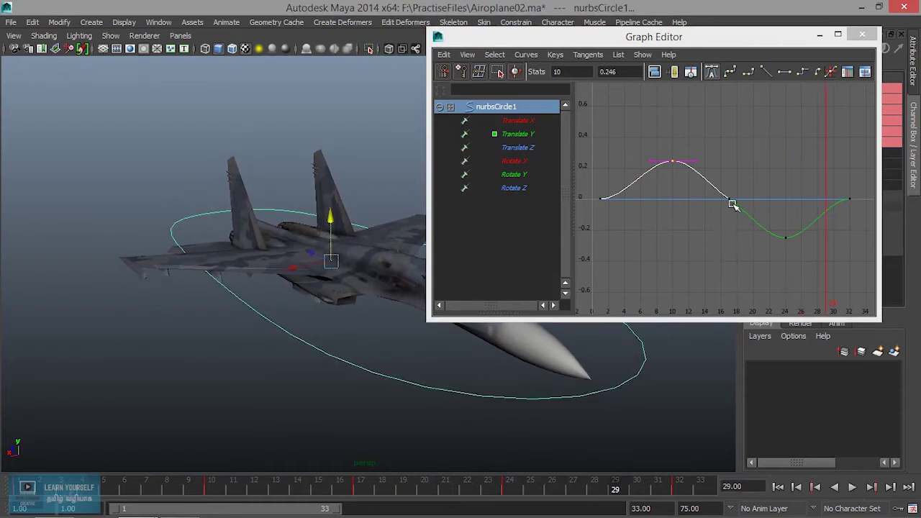
Rotate the frame-17 key's tangent handle steeper, then review the full curve over frames 0–32.
{"action": "left_click_drag", "start_coordinate": [712, 177], "coordinate": [737, 215]}
{"action": "key", "text": "f"}
{"action": "left_click_drag", "start_coordinate": [724, 165], "coordinate": [744, 231]}
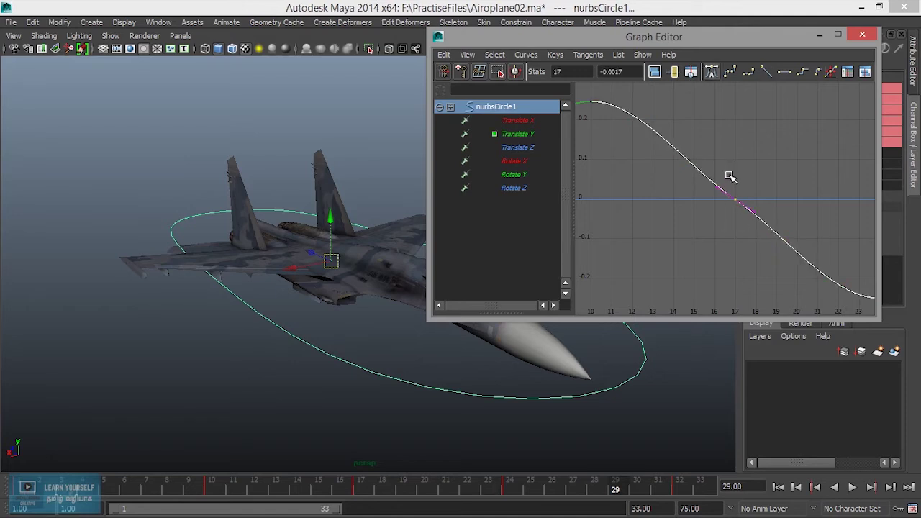
{"action": "left_click_drag", "start_coordinate": [718, 174], "coordinate": [745, 234]}
{"action": "middle_click_drag", "start_coordinate": [749, 208], "coordinate": [749, 210]}
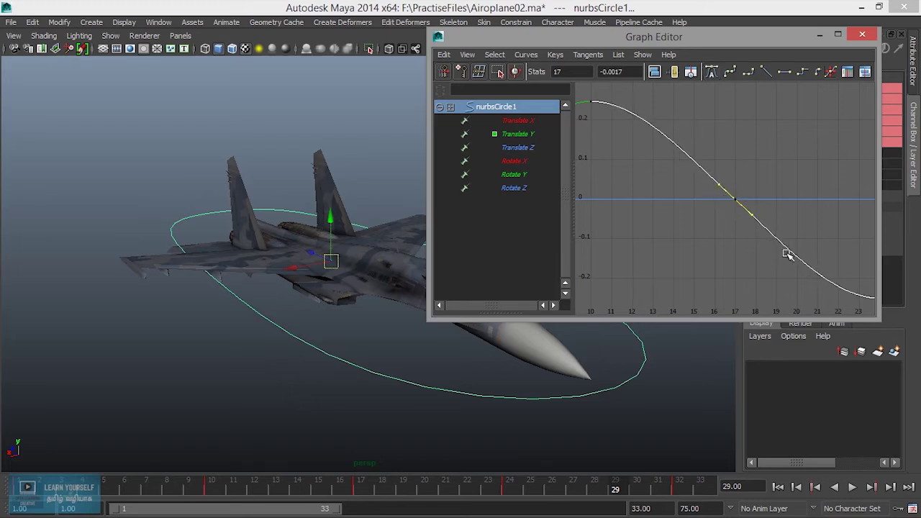
{"action": "right_click_drag", "start_coordinate": [808, 273], "coordinate": [638, 230], "text": "alt"}
{"action": "mouse_move", "coordinate": [637, 230]}
{"action": "middle_mouse_down", "text": "alt"}
{"action": "mouse_move", "coordinate": [684, 255]}
{"action": "mouse_move", "coordinate": [764, 267]}
{"action": "middle_mouse_up", "text": "alt"}
{"action": "left_click", "coordinate": [852, 487]}
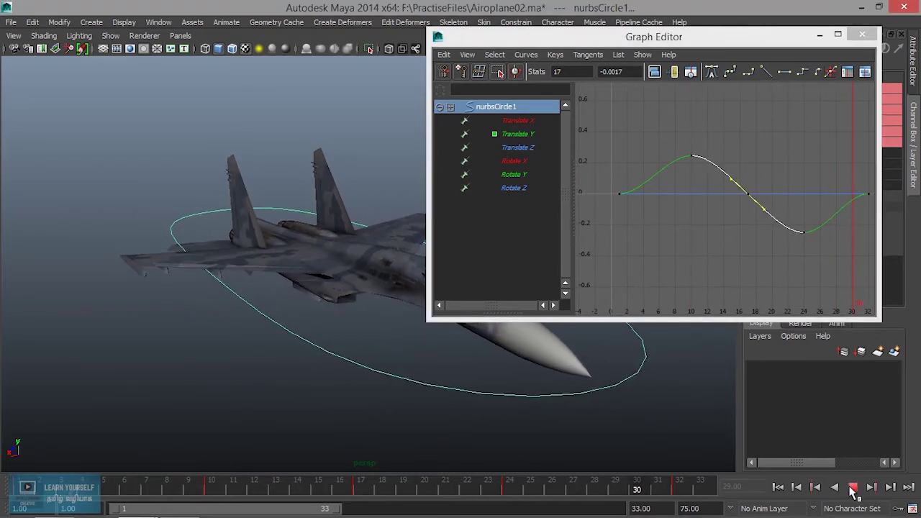
Stop playback, pan the Graph Editor to the first Translate Y key at frame 1, and set the current frame to 0.
{"action": "left_click", "coordinate": [852, 488]}
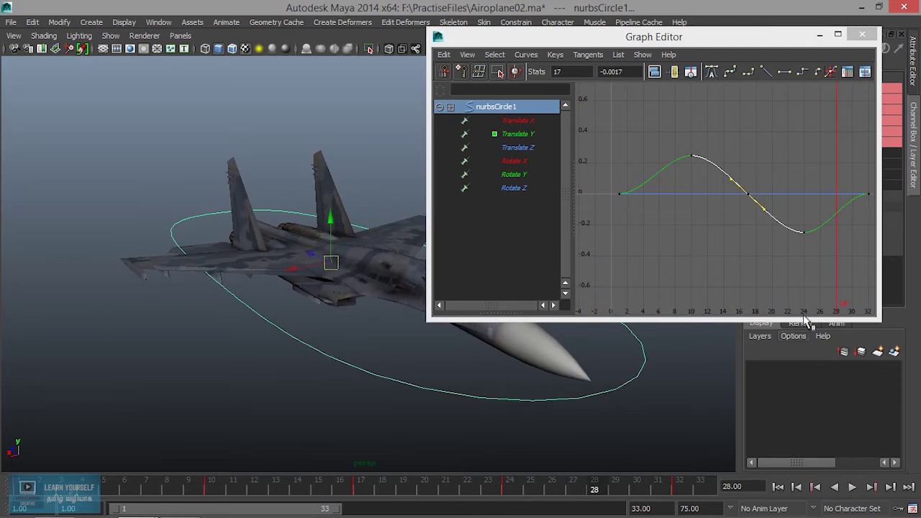
{"action": "middle_click_drag", "start_coordinate": [822, 238], "coordinate": [745, 232], "text": "alt"}
{"action": "scroll", "coordinate": [748, 239], "scroll_direction": "up", "scroll_amount": 3}
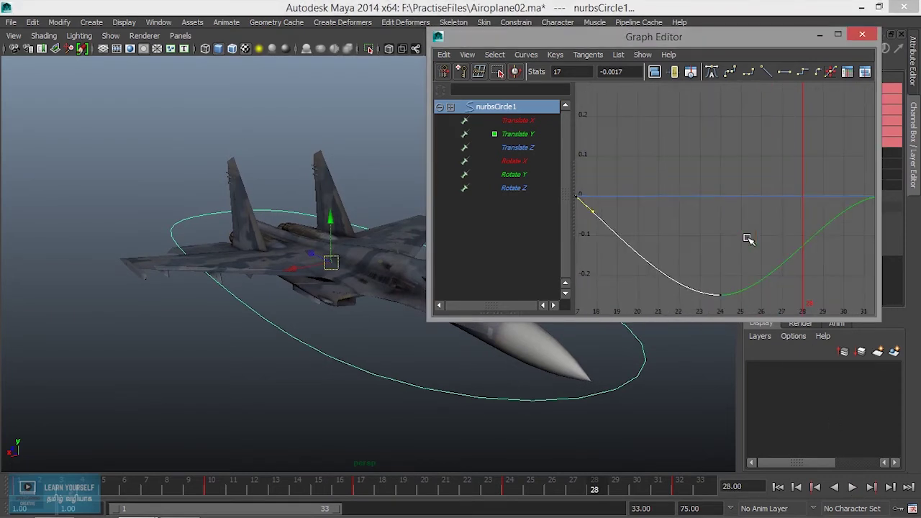
{"action": "middle_click_drag", "start_coordinate": [790, 250], "coordinate": [822, 237], "text": "alt"}
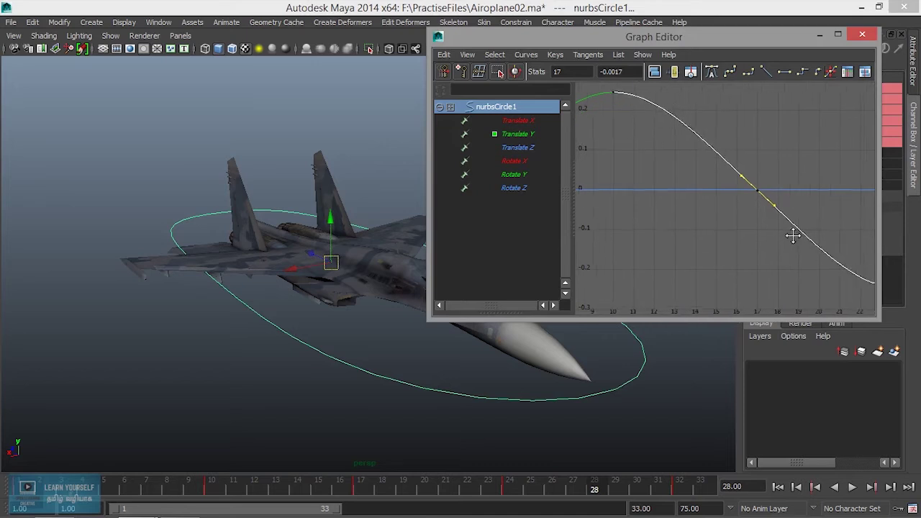
{"action": "middle_click_drag", "start_coordinate": [718, 230], "coordinate": [853, 240], "text": "alt"}
{"action": "left_click_drag", "start_coordinate": [644, 175], "coordinate": [703, 248]}
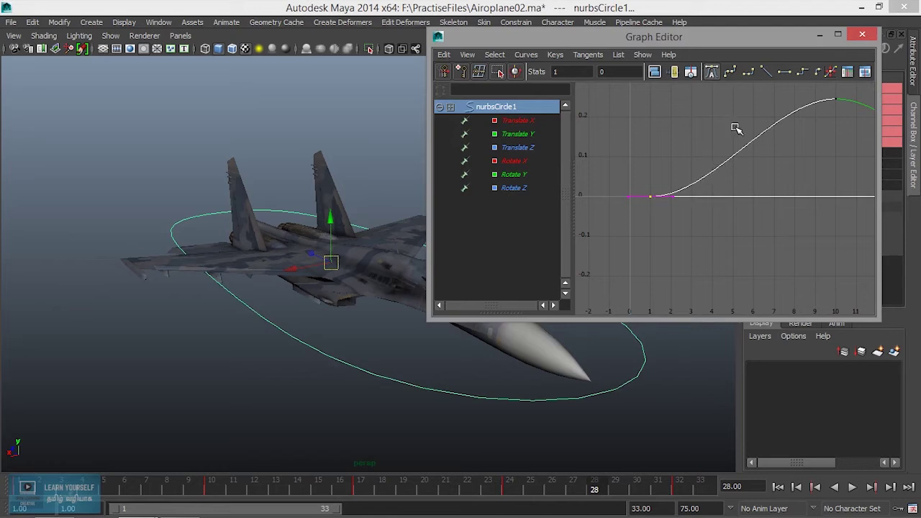
{"action": "scroll", "coordinate": [660, 256], "scroll_direction": "down", "scroll_amount": 2}
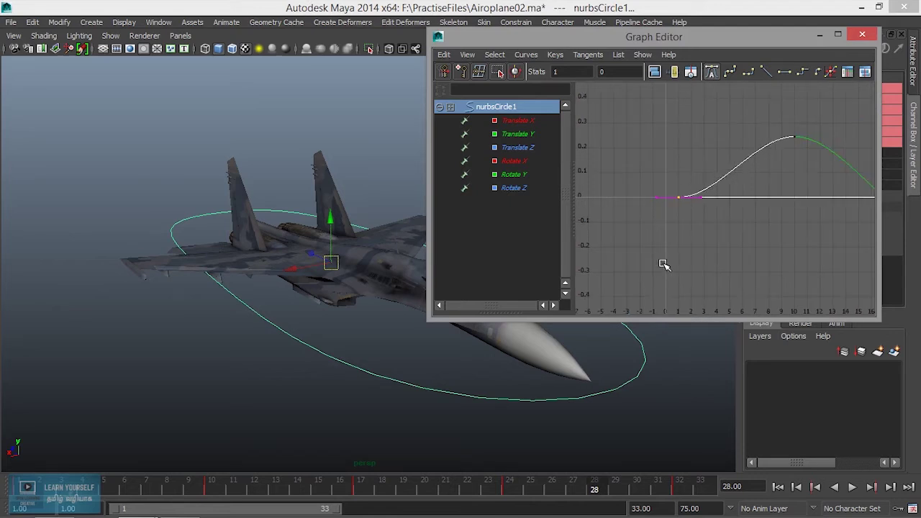
{"action": "scroll", "coordinate": [672, 288], "scroll_direction": "up", "scroll_amount": 2}
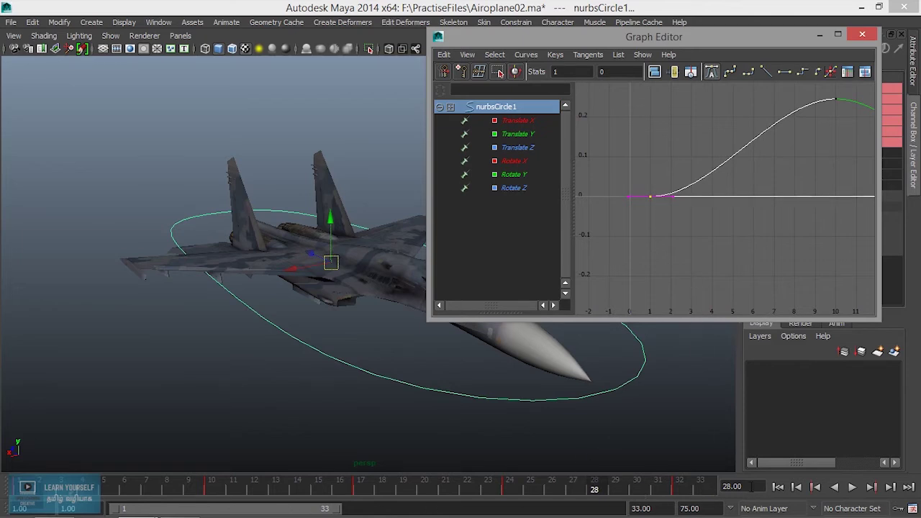
{"action": "left_click", "coordinate": [743, 486]}
{"action": "type", "text": "0"}
{"action": "key", "text": "Return"}
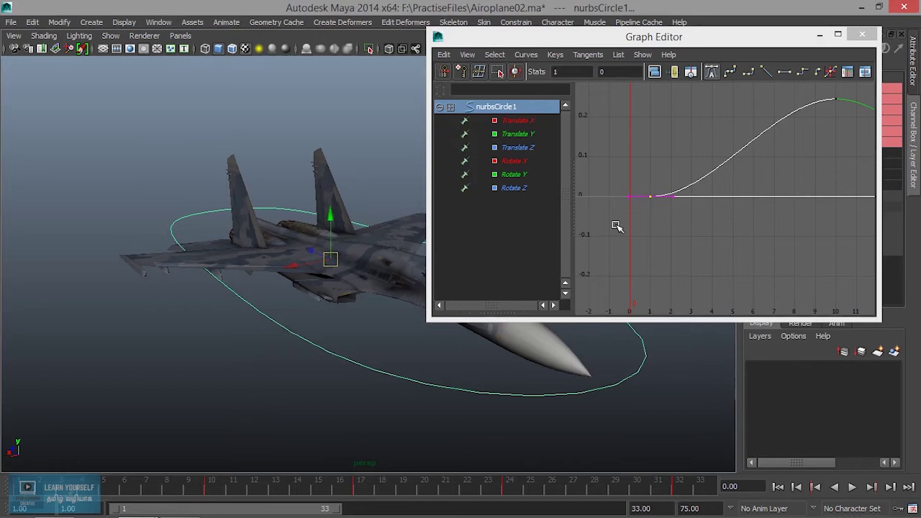
Slide nurbsCircle1's first Translate Y key from frame 1 to frame 0 and rotate its tangent upward.
{"action": "middle_click_drag", "start_coordinate": [655, 197], "coordinate": [647, 211], "text": "alt"}
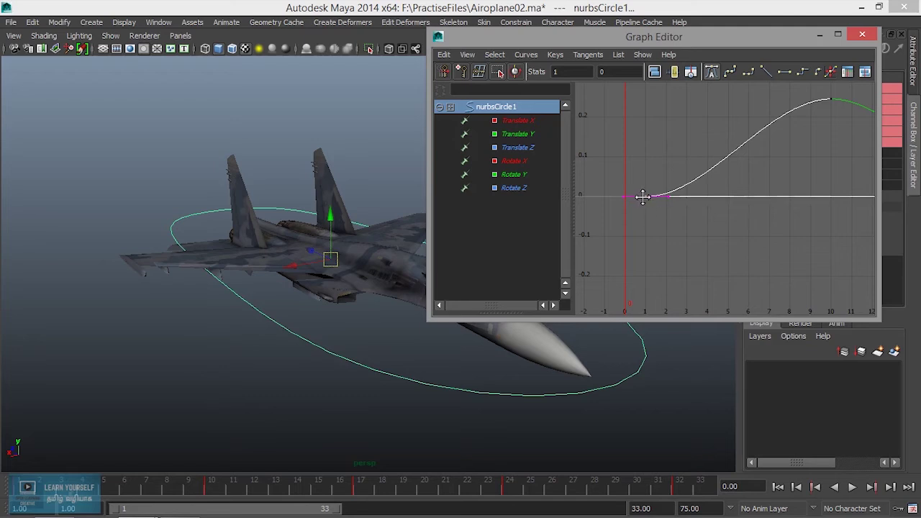
{"action": "middle_click_drag", "start_coordinate": [635, 197], "coordinate": [625, 197]}
{"action": "left_click", "coordinate": [682, 278]}
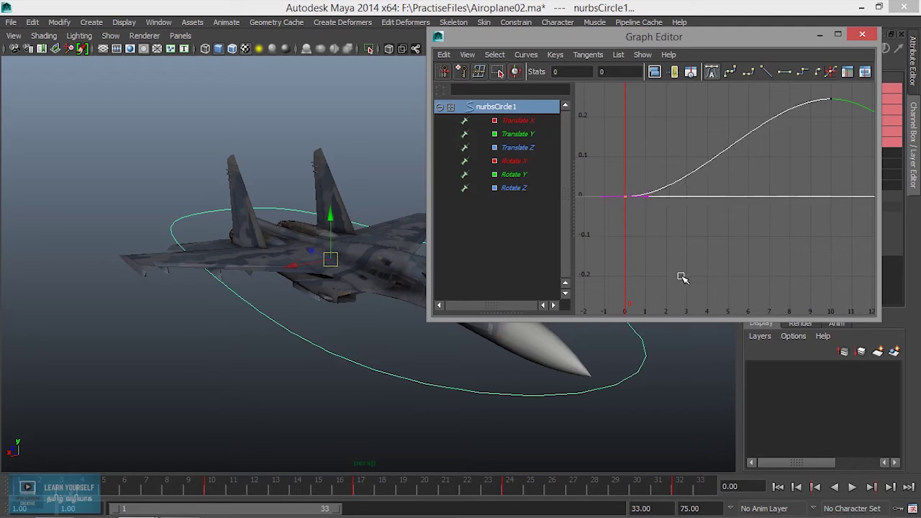
{"action": "left_click_drag", "start_coordinate": [598, 183], "coordinate": [610, 216]}
{"action": "left_click_drag", "start_coordinate": [647, 241], "coordinate": [632, 178]}
{"action": "middle_click_drag", "start_coordinate": [646, 195], "coordinate": [642, 182]}
{"action": "mouse_move", "coordinate": [699, 255]}
{"action": "middle_mouse_down", "text": "alt"}
{"action": "mouse_move", "coordinate": [665, 239]}
{"action": "mouse_move", "coordinate": [668, 253]}
{"action": "mouse_move", "coordinate": [647, 246]}
{"action": "mouse_move", "coordinate": [887, 277]}
{"action": "mouse_move", "coordinate": [765, 267]}
{"action": "mouse_move", "coordinate": [781, 259]}
{"action": "mouse_move", "coordinate": [774, 263]}
{"action": "mouse_move", "coordinate": [814, 268]}
{"action": "middle_mouse_up", "text": "alt"}
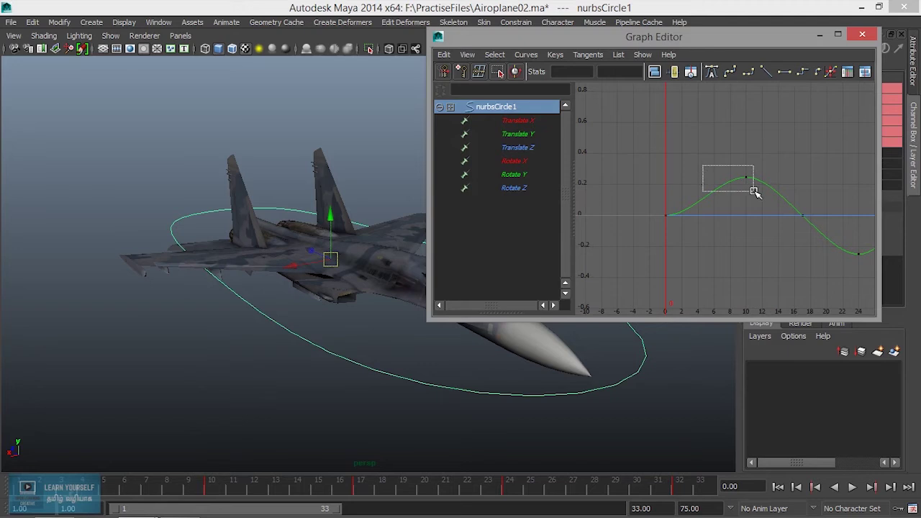
Isolate nurbsCircle1's Translate Y curve in the Graph Editor and frame it.
{"action": "left_click_drag", "start_coordinate": [705, 171], "coordinate": [754, 193]}
{"action": "key", "text": "f"}
{"action": "middle_click_drag", "start_coordinate": [690, 273], "coordinate": [674, 243], "text": "alt"}
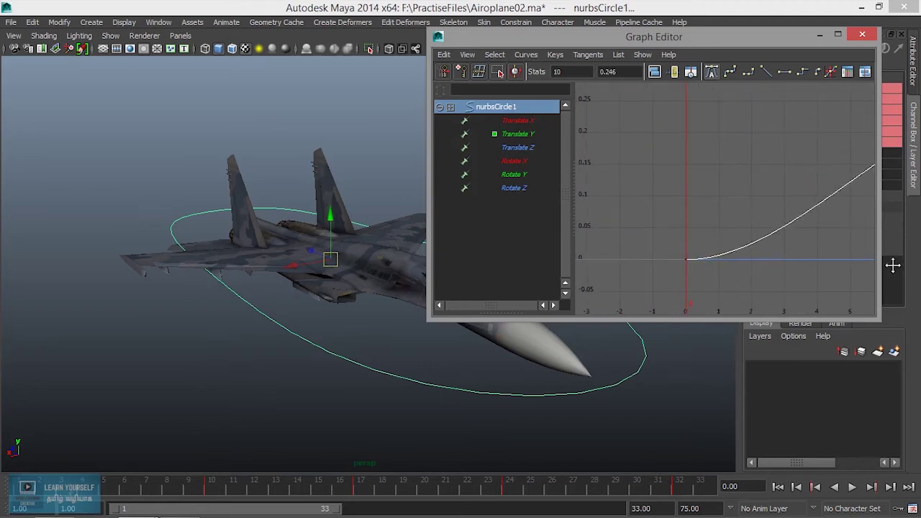
{"action": "left_click_drag", "start_coordinate": [673, 241], "coordinate": [707, 279]}
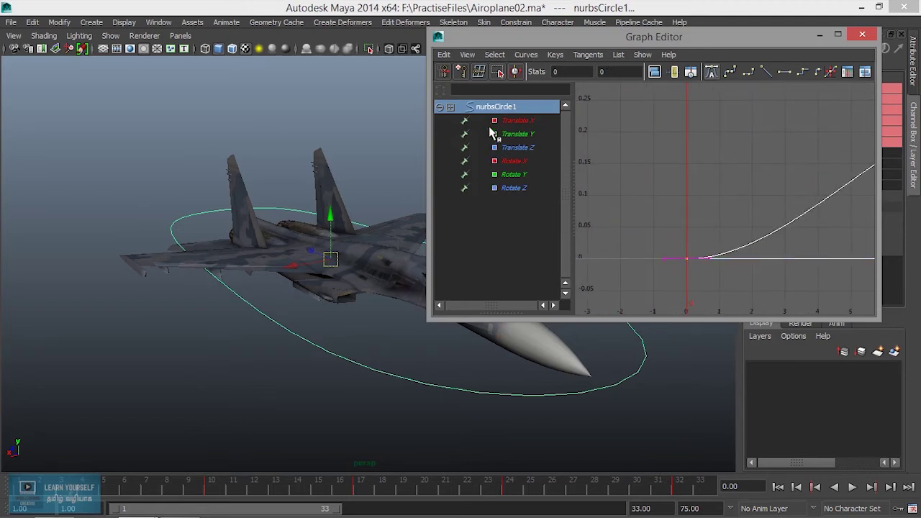
{"action": "scroll", "coordinate": [761, 258], "scroll_direction": "down", "scroll_amount": 4}
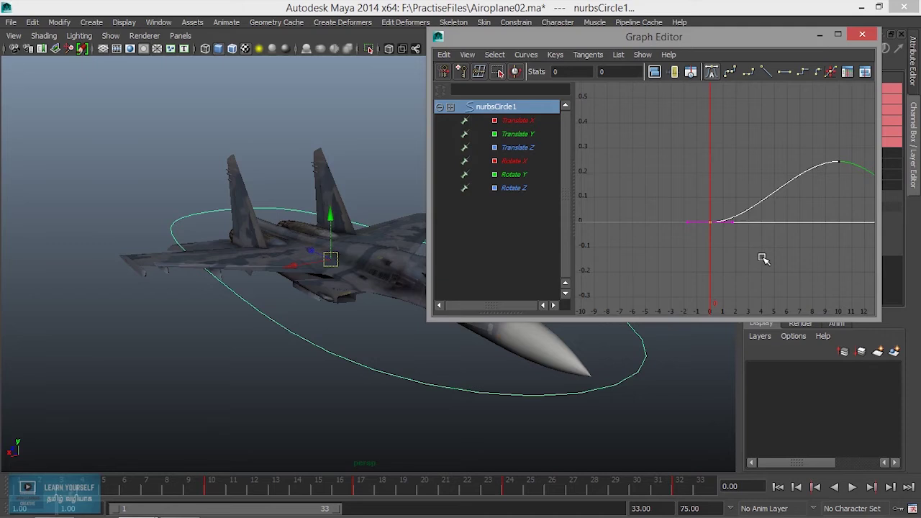
{"action": "left_click", "coordinate": [518, 134]}
{"action": "key", "text": "f"}
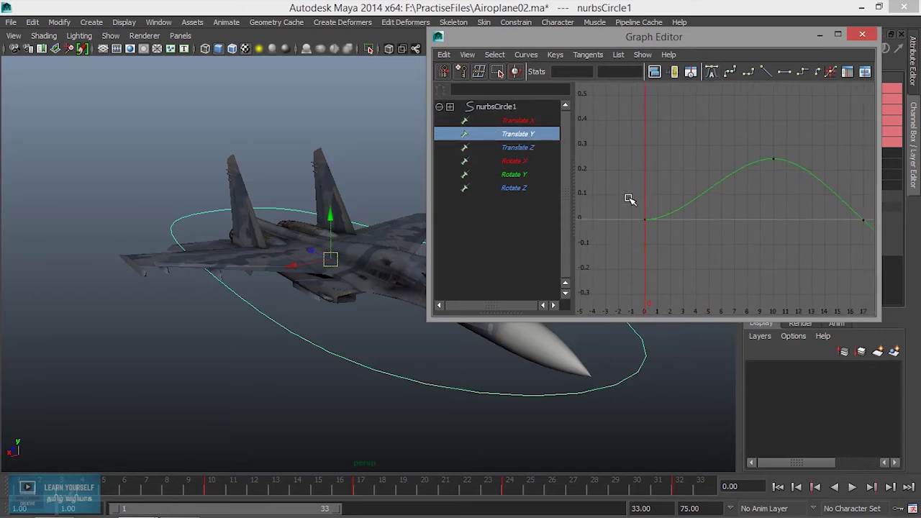
Select the frame-0 Translate Y key and angle its tangent up to the right.
{"action": "left_click_drag", "start_coordinate": [630, 199], "coordinate": [672, 257]}
{"action": "key", "text": "f"}
{"action": "right_click_drag", "start_coordinate": [664, 257], "coordinate": [777, 261], "text": "alt"}
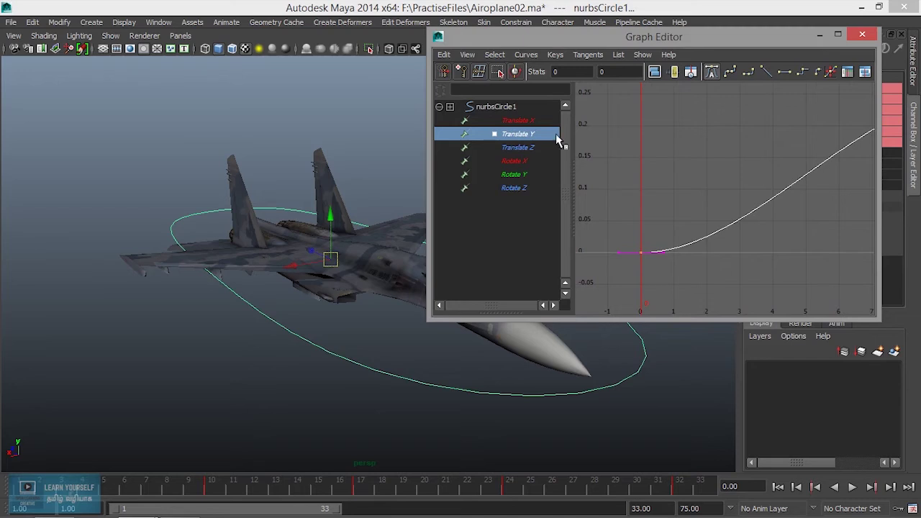
{"action": "left_click", "coordinate": [498, 111]}
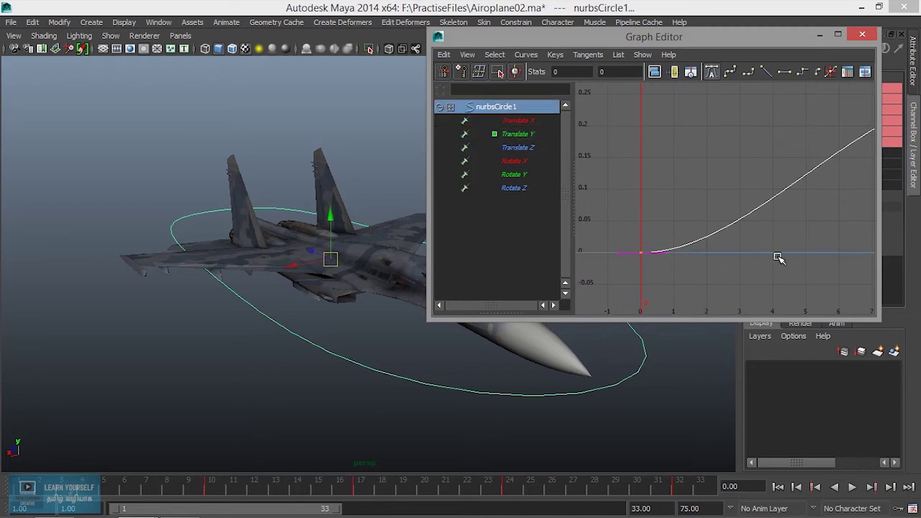
{"action": "left_click", "coordinate": [524, 135]}
{"action": "left_click", "coordinate": [651, 253]}
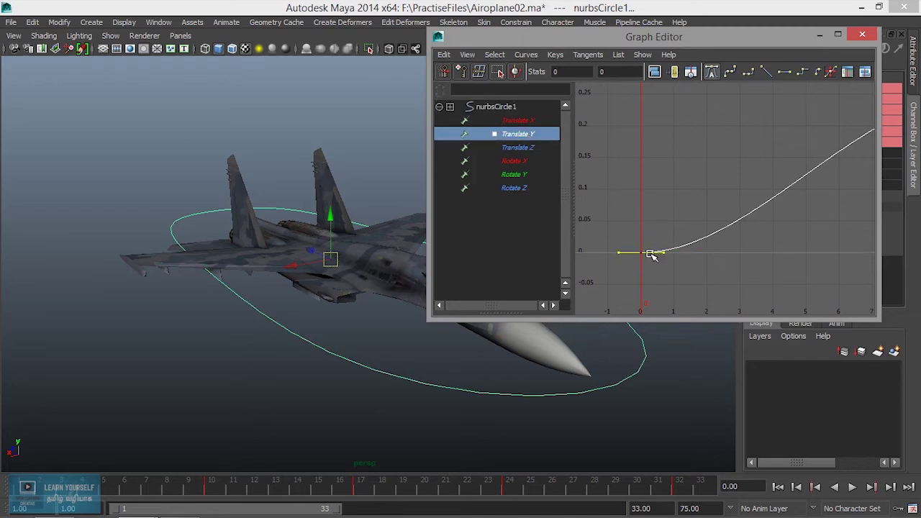
{"action": "left_click_drag", "start_coordinate": [665, 244], "coordinate": [658, 231]}
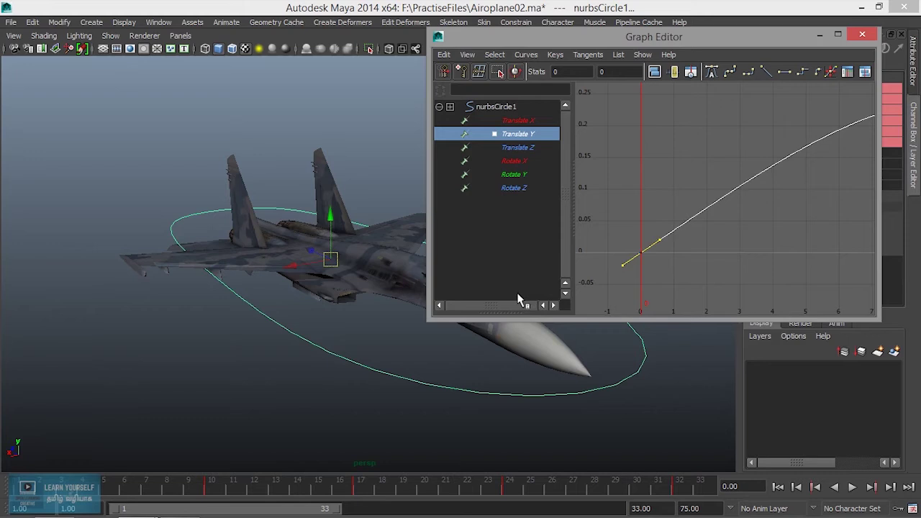
Pan to the end of the Translate Y curve and select the frame-32 key.
{"action": "scroll", "coordinate": [662, 270], "scroll_direction": "down", "scroll_amount": 3}
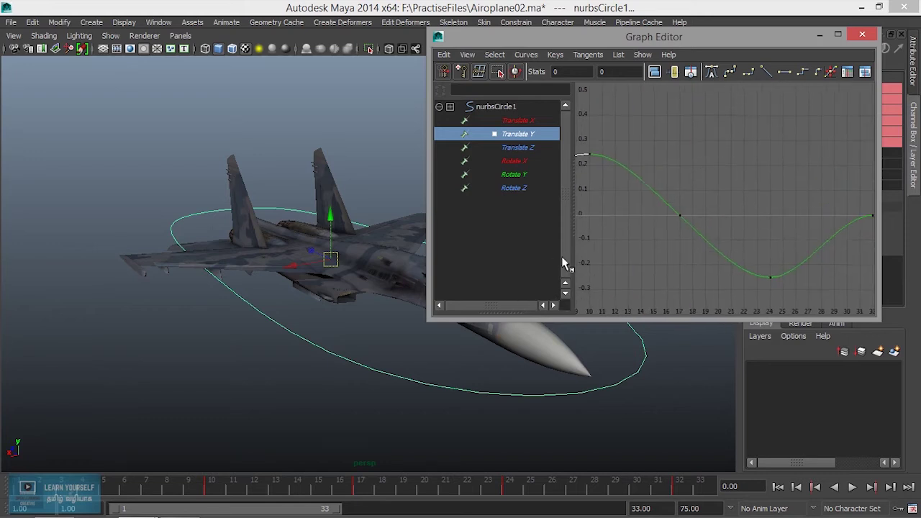
{"action": "middle_click_drag", "start_coordinate": [613, 238], "coordinate": [731, 211], "text": "alt"}
{"action": "mouse_move", "coordinate": [710, 173]}
{"action": "left_mouse_down"}
{"action": "mouse_move", "coordinate": [766, 236]}
{"action": "mouse_move", "coordinate": [742, 275]}
{"action": "left_mouse_up"}
Tilt the frame-32 Translate Y tangent into a rising slope matching frame 0.
{"action": "key", "text": "f"}
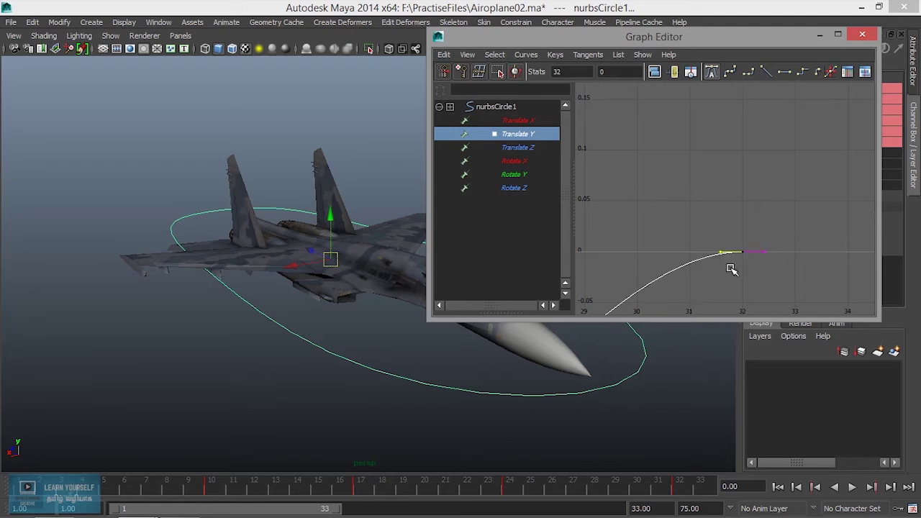
{"action": "middle_click_drag", "start_coordinate": [765, 251], "coordinate": [761, 235]}
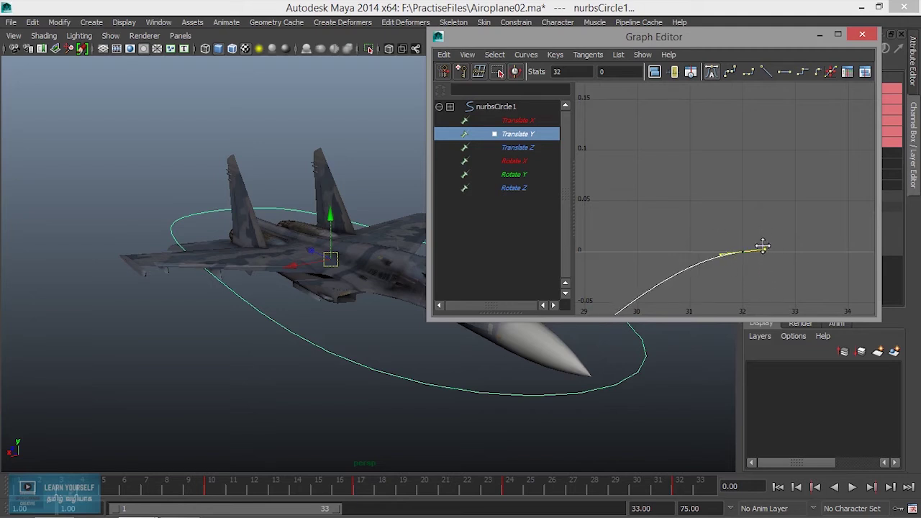
{"action": "scroll", "coordinate": [752, 255], "scroll_direction": "down", "scroll_amount": 2}
{"action": "scroll", "coordinate": [749, 266], "scroll_direction": "down", "scroll_amount": 2}
{"action": "scroll", "coordinate": [765, 254], "scroll_direction": "down", "scroll_amount": 1}
{"action": "scroll", "coordinate": [736, 259], "scroll_direction": "down", "scroll_amount": 1}
{"action": "scroll", "coordinate": [719, 257], "scroll_direction": "down", "scroll_amount": 1}
{"action": "scroll", "coordinate": [672, 234], "scroll_direction": "down", "scroll_amount": 1}
{"action": "middle_click_drag", "start_coordinate": [672, 234], "coordinate": [661, 225], "text": "alt"}
{"action": "middle_click_drag", "start_coordinate": [727, 238], "coordinate": [748, 230], "text": "alt"}
Play and scrub the animation to preview the jet's bobbing.
{"action": "left_click", "coordinate": [851, 488]}
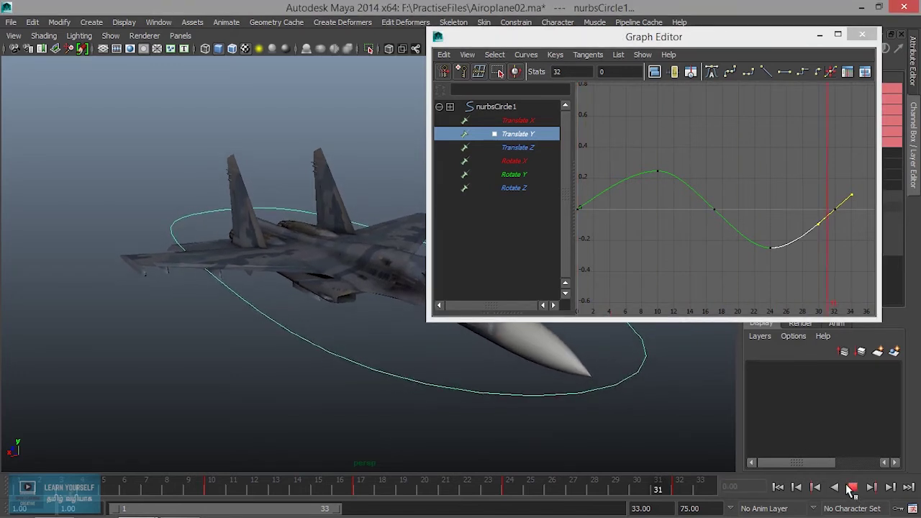
{"action": "left_click", "coordinate": [851, 487]}
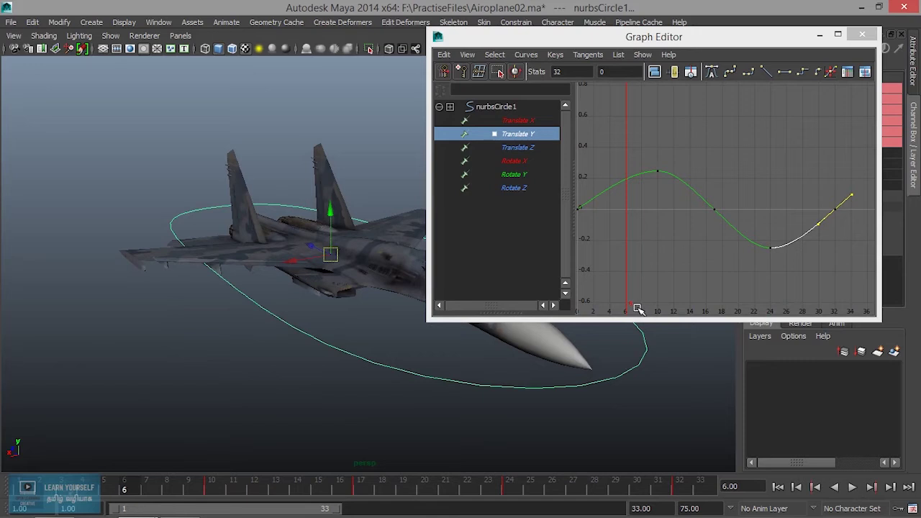
{"action": "left_click_drag", "start_coordinate": [346, 376], "coordinate": [302, 405], "text": "alt"}
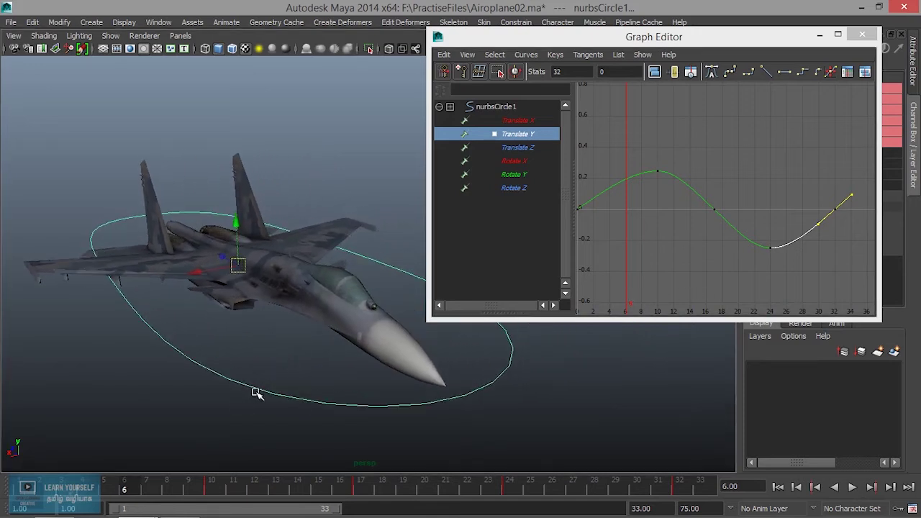
{"action": "key", "text": "alt+v"}
{"action": "mouse_move", "coordinate": [379, 489]}
{"action": "left_mouse_down"}
{"action": "mouse_move", "coordinate": [233, 494]}
{"action": "mouse_move", "coordinate": [254, 494]}
{"action": "left_mouse_up"}
{"action": "key", "text": "alt+v"}
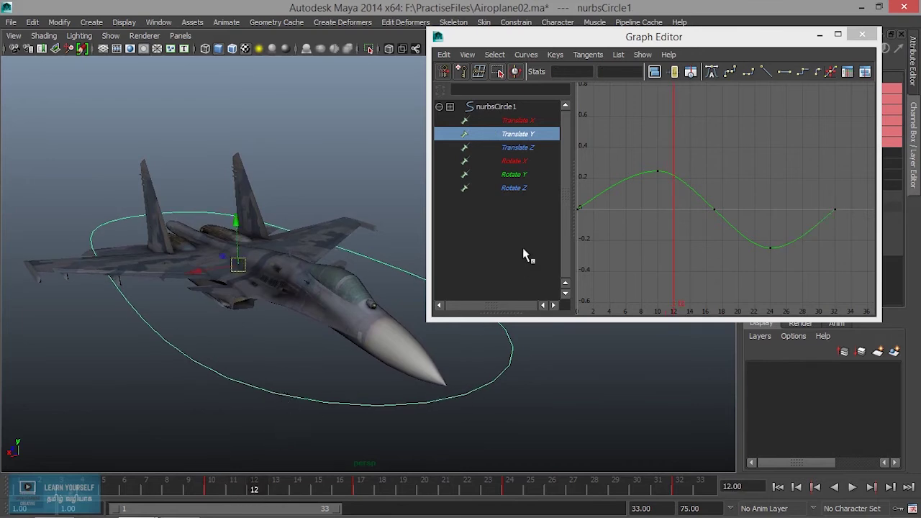
Display the flat Rotate Z curve and preview playback around frames 11–17.
{"action": "left_click", "coordinate": [514, 188]}
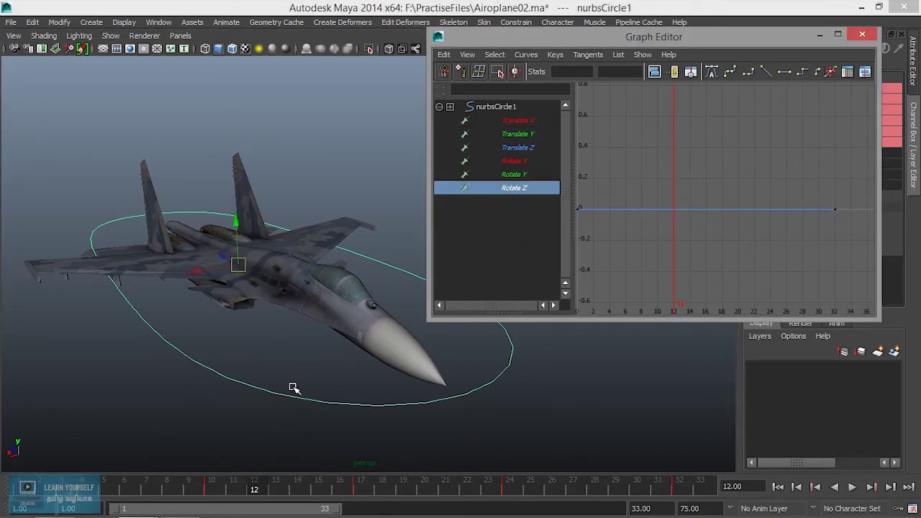
{"action": "left_click", "coordinate": [252, 490]}
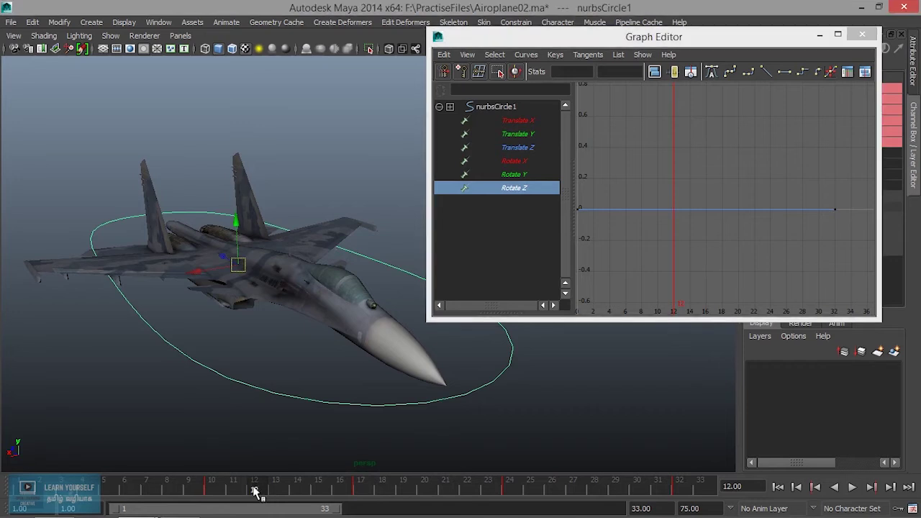
{"action": "key", "text": "alt+v"}
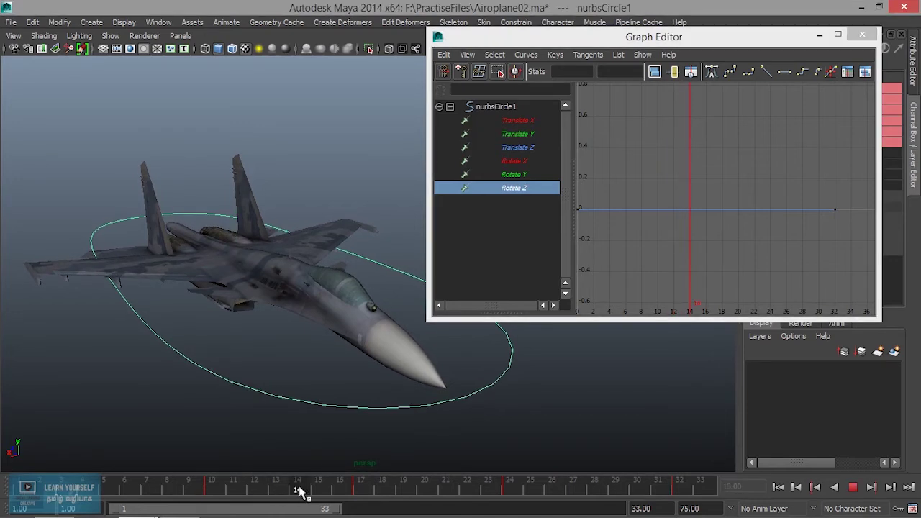
{"action": "mouse_move", "coordinate": [254, 490]}
{"action": "left_mouse_down"}
{"action": "mouse_move", "coordinate": [234, 490]}
{"action": "mouse_move", "coordinate": [257, 492]}
{"action": "left_mouse_up"}
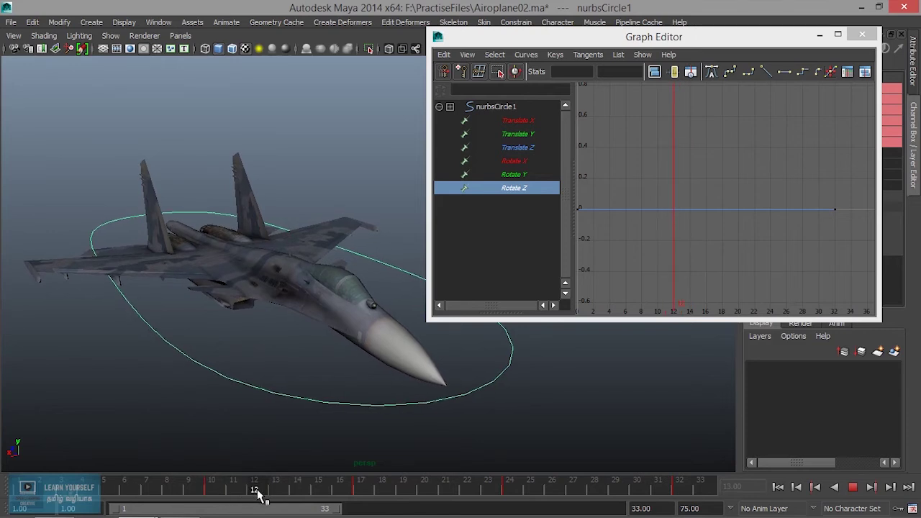
{"action": "mouse_move", "coordinate": [270, 496]}
{"action": "left_mouse_down"}
{"action": "mouse_move", "coordinate": [367, 496]}
{"action": "mouse_move", "coordinate": [249, 498]}
{"action": "mouse_move", "coordinate": [362, 494]}
{"action": "mouse_move", "coordinate": [405, 508]}
{"action": "mouse_move", "coordinate": [384, 509]}
{"action": "mouse_move", "coordinate": [396, 509]}
{"action": "left_mouse_up"}
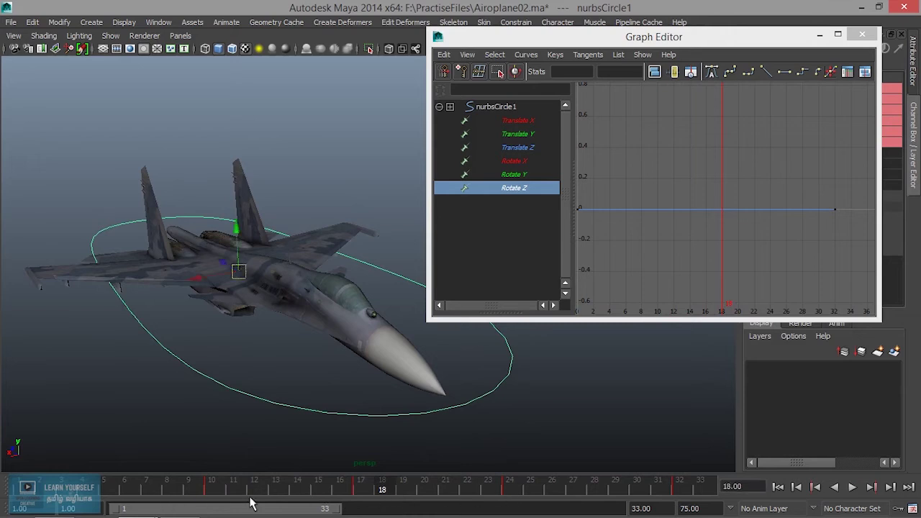
At frame 16, rotate the control circle around Z to bank the jet to about -5.
{"action": "left_click_drag", "start_coordinate": [381, 488], "coordinate": [340, 489]}
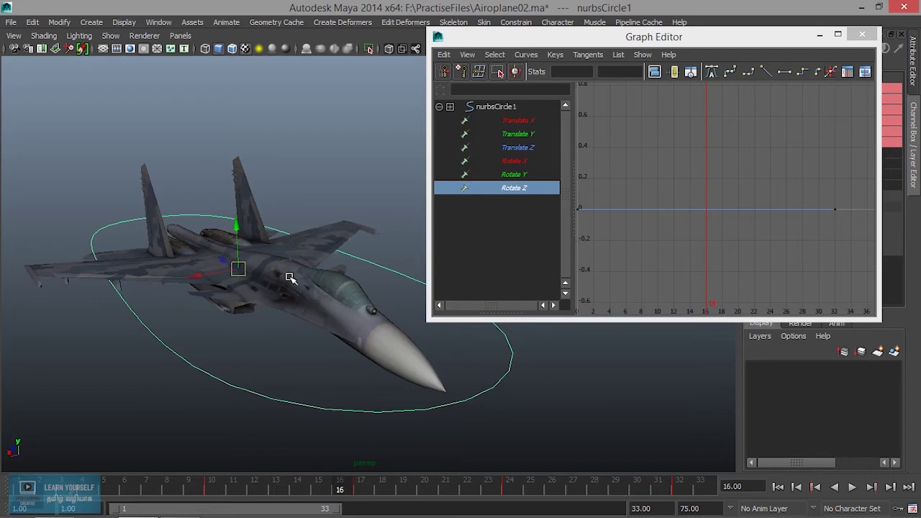
{"action": "key", "text": "e"}
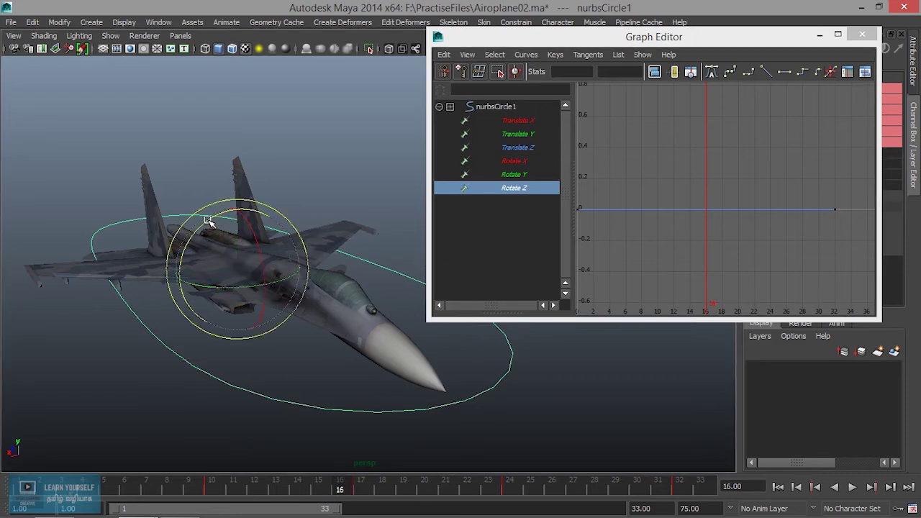
{"action": "left_click_drag", "start_coordinate": [207, 220], "coordinate": [205, 225]}
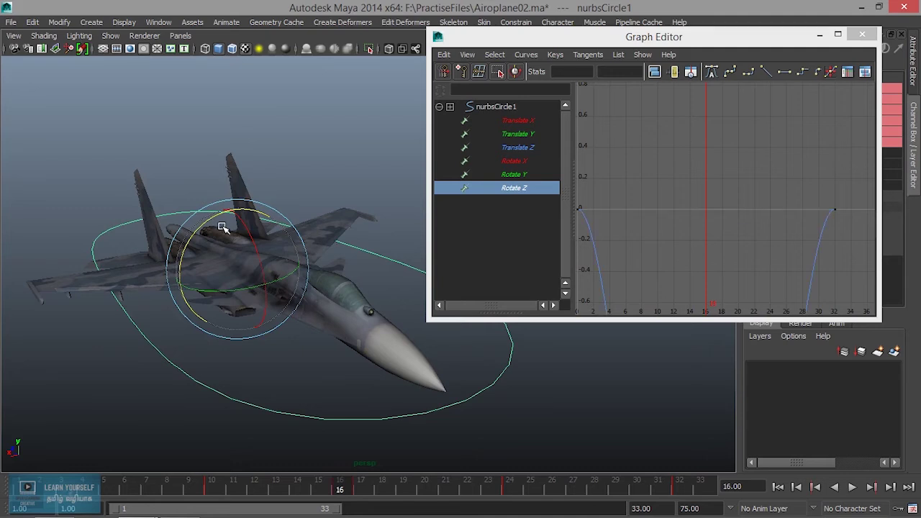
Frame the Rotate Z dip, preview the banking, then select the frame-0 key.
{"action": "scroll", "coordinate": [777, 223], "scroll_direction": "down", "scroll_amount": 4}
{"action": "scroll", "coordinate": [773, 224], "scroll_direction": "down", "scroll_amount": 5}
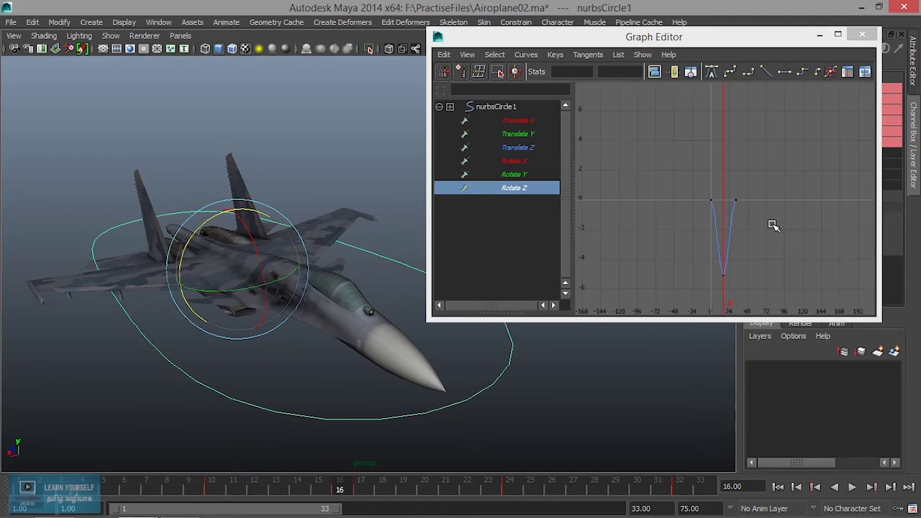
{"action": "key", "text": "f"}
{"action": "mouse_move", "coordinate": [761, 226]}
{"action": "middle_mouse_down", "text": "alt"}
{"action": "mouse_move", "coordinate": [724, 246]}
{"action": "mouse_move", "coordinate": [741, 219]}
{"action": "mouse_move", "coordinate": [690, 260]}
{"action": "middle_mouse_up", "text": "alt"}
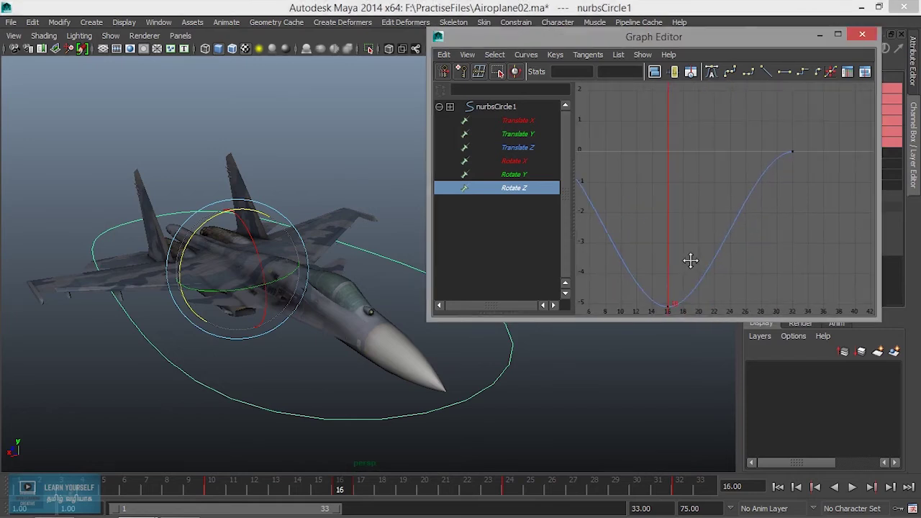
{"action": "middle_click_drag", "start_coordinate": [821, 190], "coordinate": [749, 209], "text": "alt"}
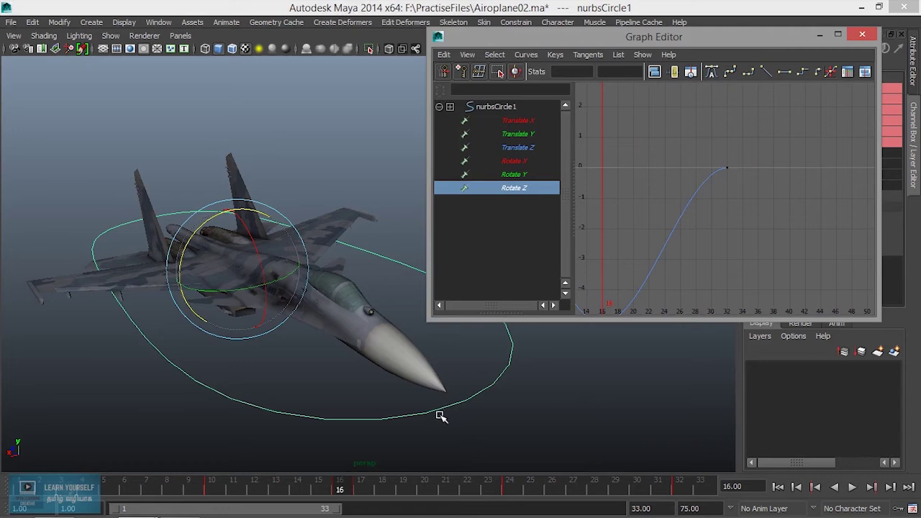
{"action": "left_click", "coordinate": [851, 488]}
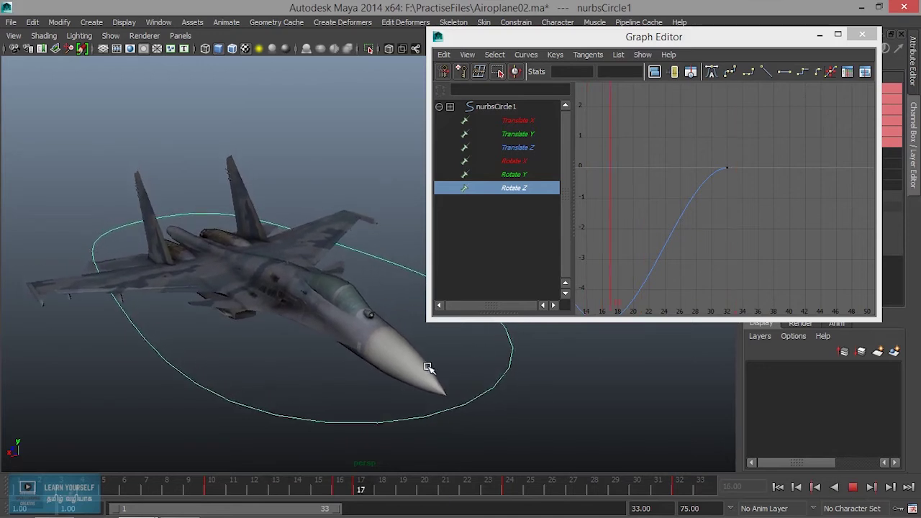
{"action": "mouse_move", "coordinate": [432, 338]}
{"action": "left_mouse_down", "text": "alt"}
{"action": "mouse_move", "coordinate": [376, 353]}
{"action": "mouse_move", "coordinate": [372, 370]}
{"action": "mouse_move", "coordinate": [374, 357]}
{"action": "left_mouse_up", "text": "alt"}
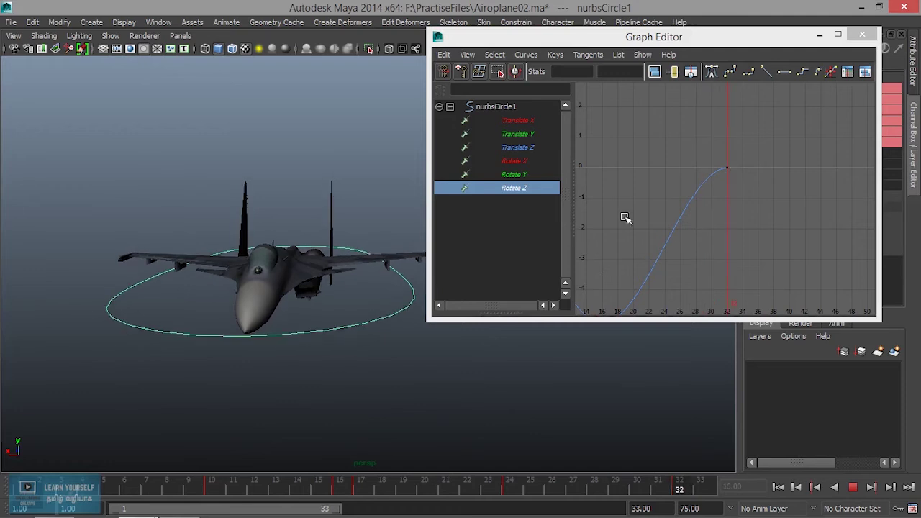
{"action": "key", "text": "f"}
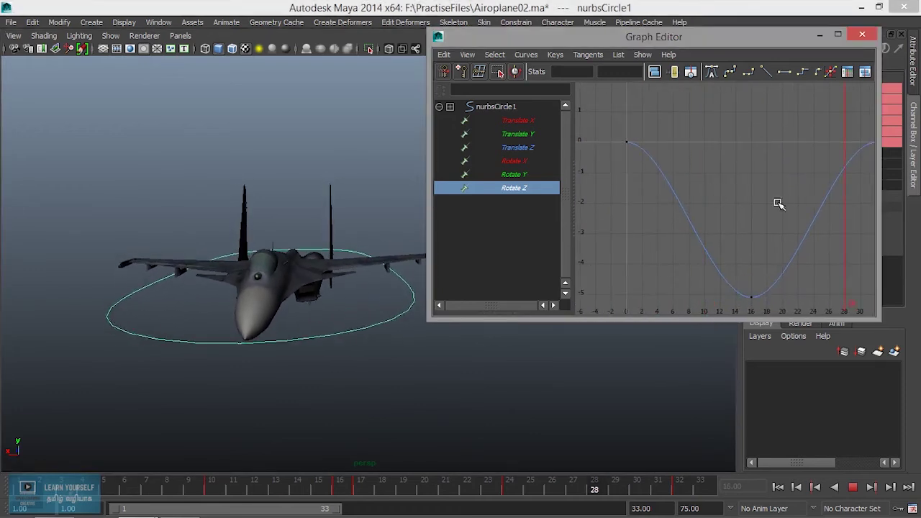
{"action": "left_click", "coordinate": [851, 488]}
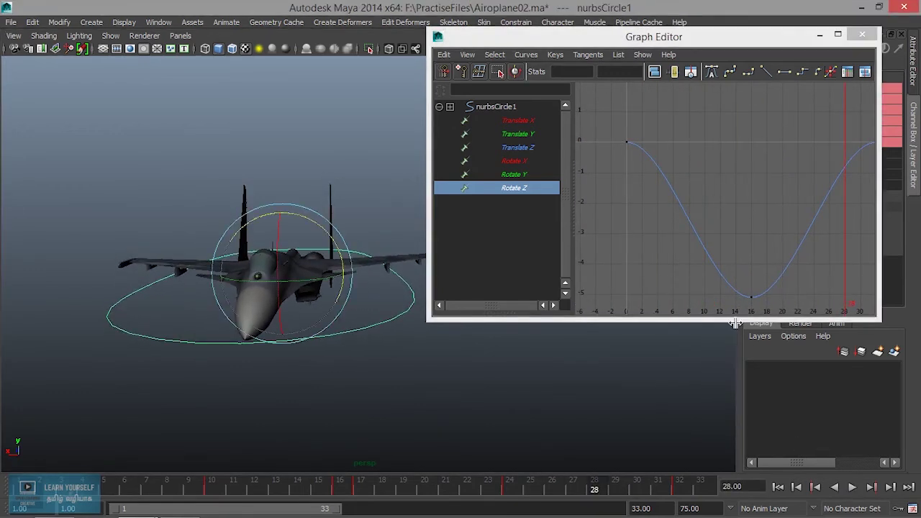
{"action": "left_click", "coordinate": [629, 142]}
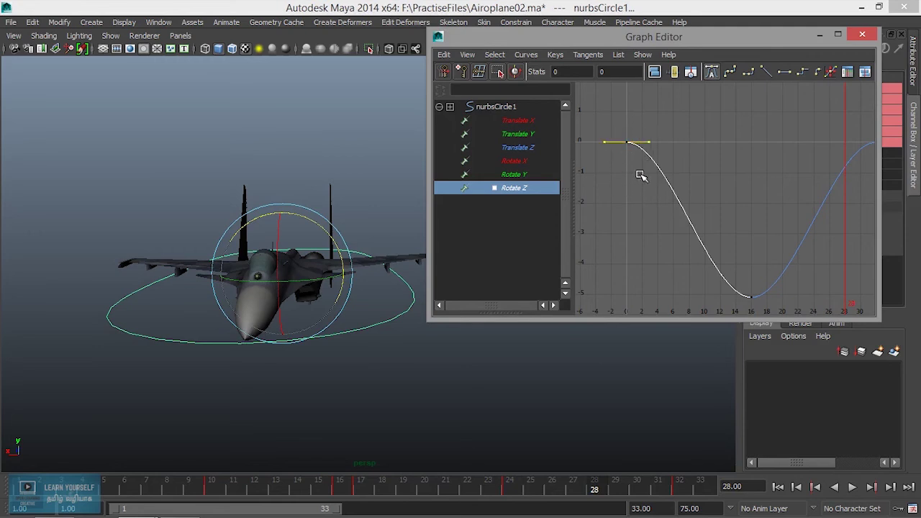
Slope the frame-0 Rotate Z tangent downward and the frame-32 tangent steeply upward.
{"action": "middle_click_drag", "start_coordinate": [648, 142], "coordinate": [639, 156]}
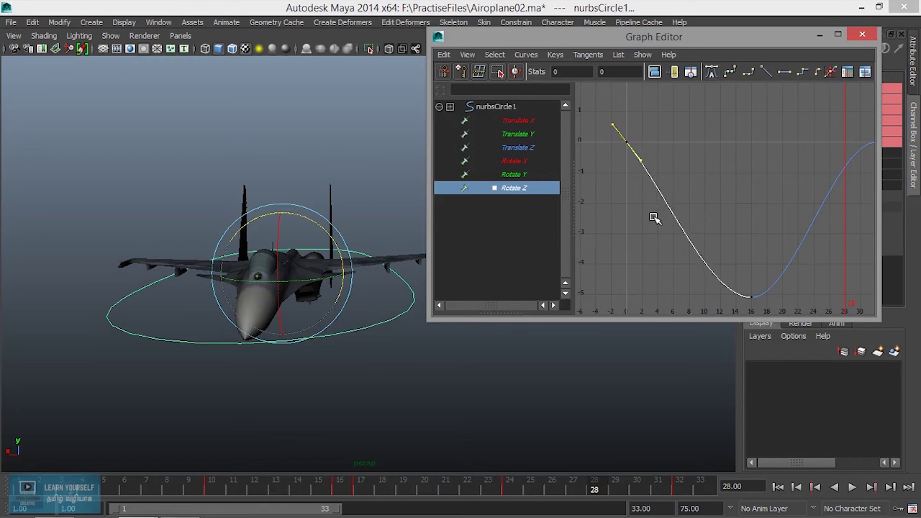
{"action": "middle_click_drag", "start_coordinate": [645, 174], "coordinate": [641, 159]}
{"action": "middle_click_drag", "start_coordinate": [762, 234], "coordinate": [613, 253], "text": "alt"}
{"action": "left_click_drag", "start_coordinate": [758, 195], "coordinate": [759, 196]}
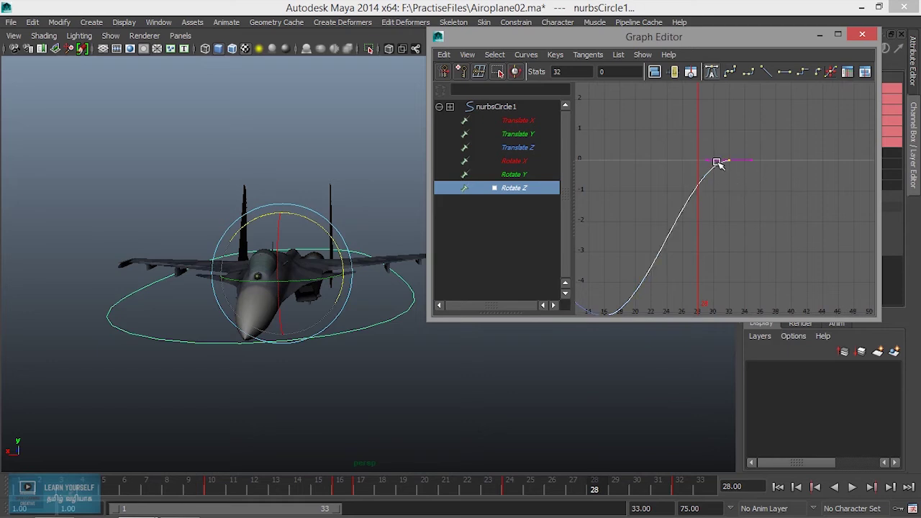
{"action": "middle_click_drag", "start_coordinate": [716, 160], "coordinate": [740, 181]}
{"action": "left_click_drag", "start_coordinate": [708, 140], "coordinate": [722, 188]}
{"action": "middle_click_drag", "start_coordinate": [710, 157], "coordinate": [721, 189]}
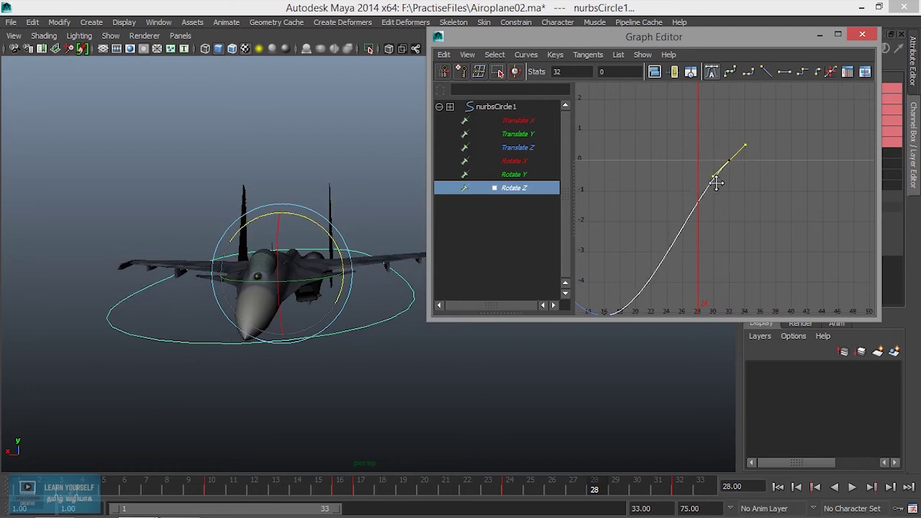
{"action": "middle_click_drag", "start_coordinate": [721, 189], "coordinate": [715, 206]}
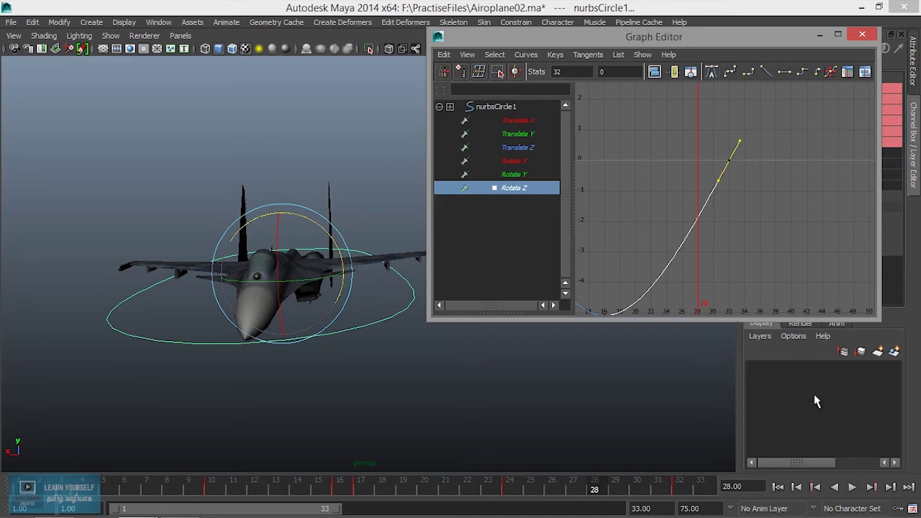
Play the animation and orbit around the jet to check the banking loop.
{"action": "left_click", "coordinate": [851, 487]}
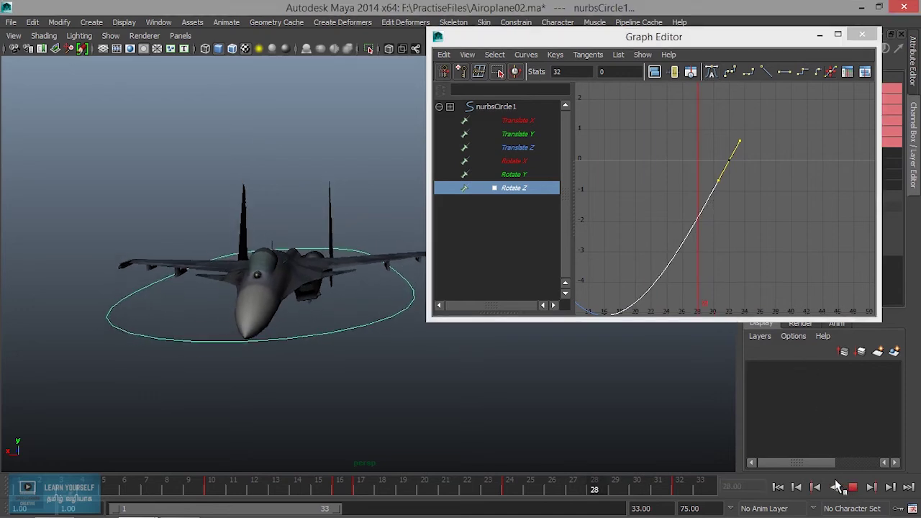
{"action": "left_click_drag", "start_coordinate": [471, 378], "coordinate": [361, 372], "text": "alt"}
{"action": "scroll", "coordinate": [673, 239], "scroll_direction": "down", "scroll_amount": 5}
{"action": "scroll", "coordinate": [676, 241], "scroll_direction": "up", "scroll_amount": 5}
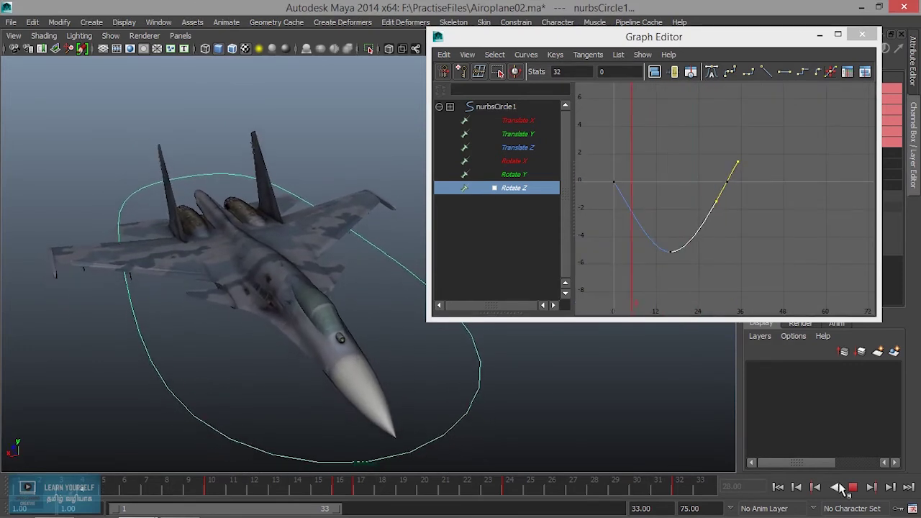
{"action": "left_click", "coordinate": [853, 487]}
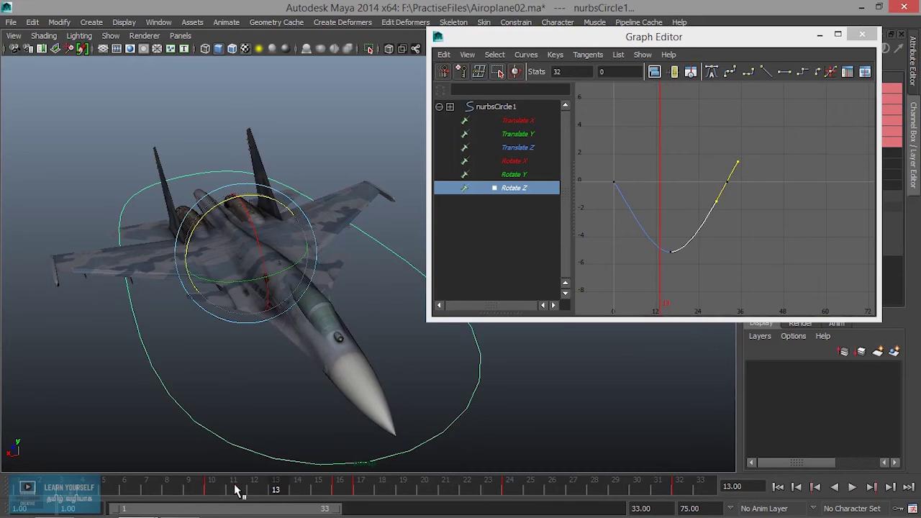
Set the end frame to 500 and start playback.
{"action": "left_click", "coordinate": [657, 441]}
{"action": "type", "text": "500"}
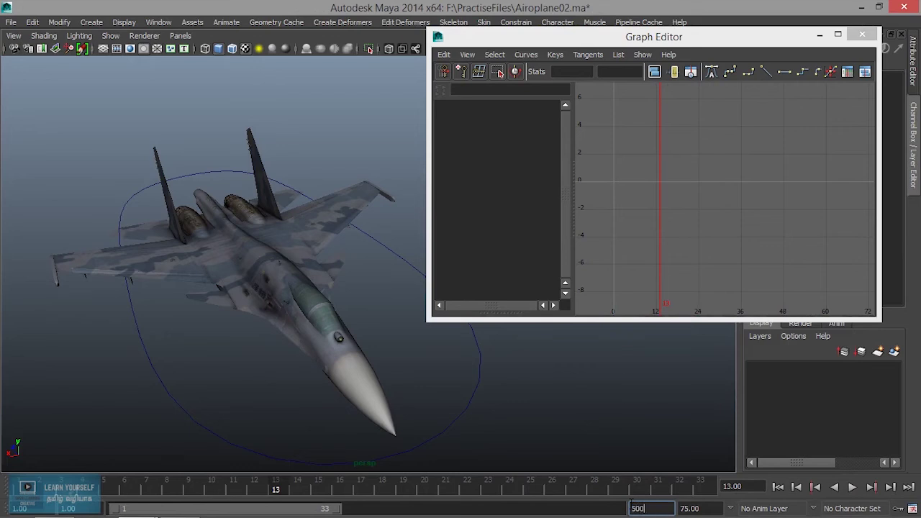
{"action": "key", "text": "Return"}
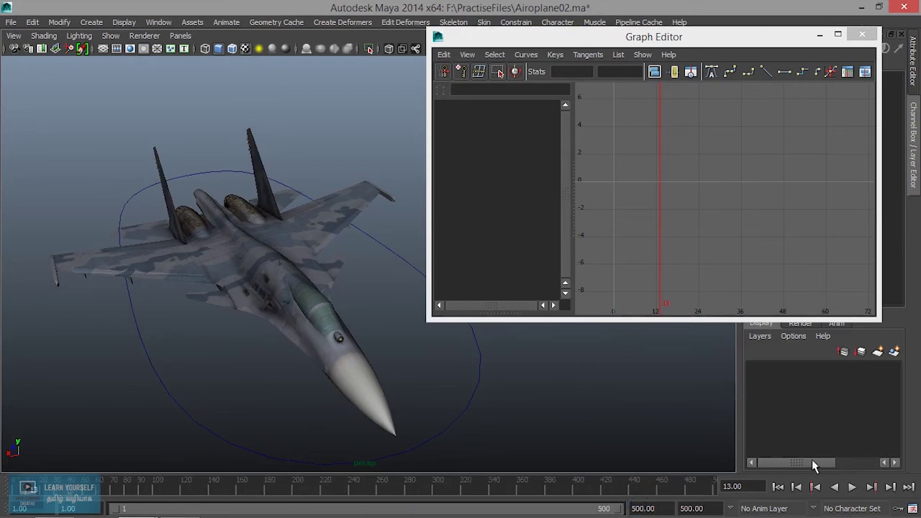
{"action": "left_click", "coordinate": [852, 487]}
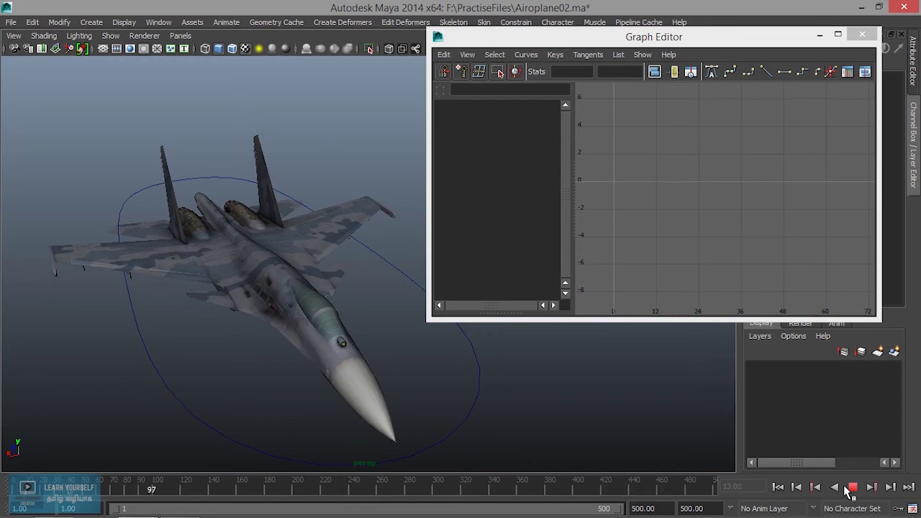
Select the control circle and set its Translate Y curve to cycle after the last key.
{"action": "left_click", "coordinate": [480, 390]}
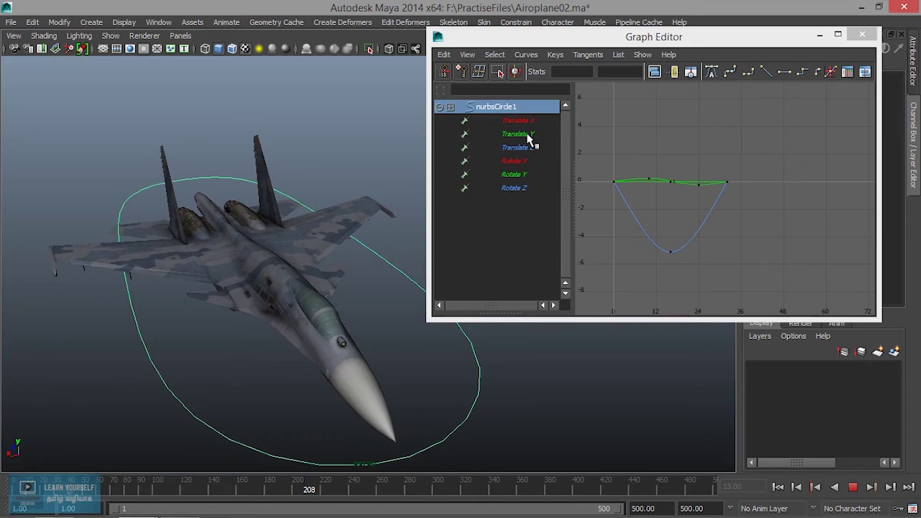
{"action": "left_click", "coordinate": [519, 121]}
{"action": "left_click", "coordinate": [520, 135]}
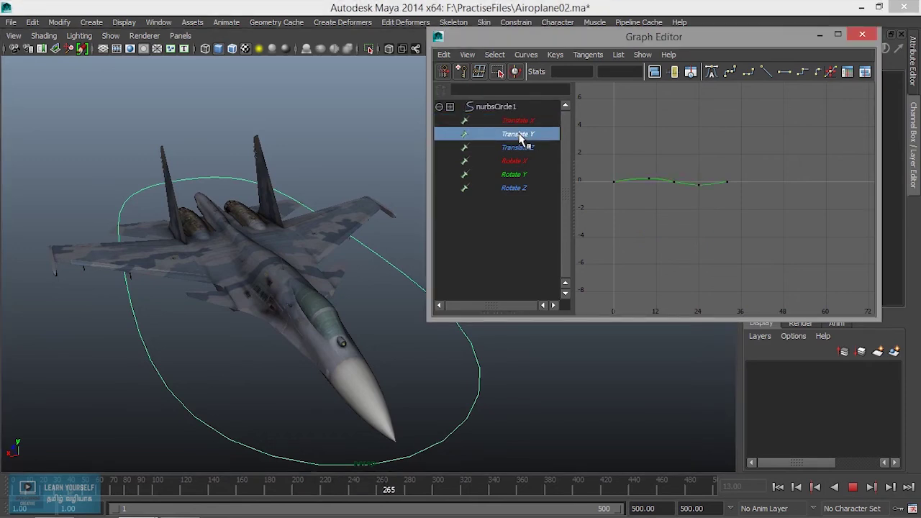
{"action": "left_click", "coordinate": [526, 55]}
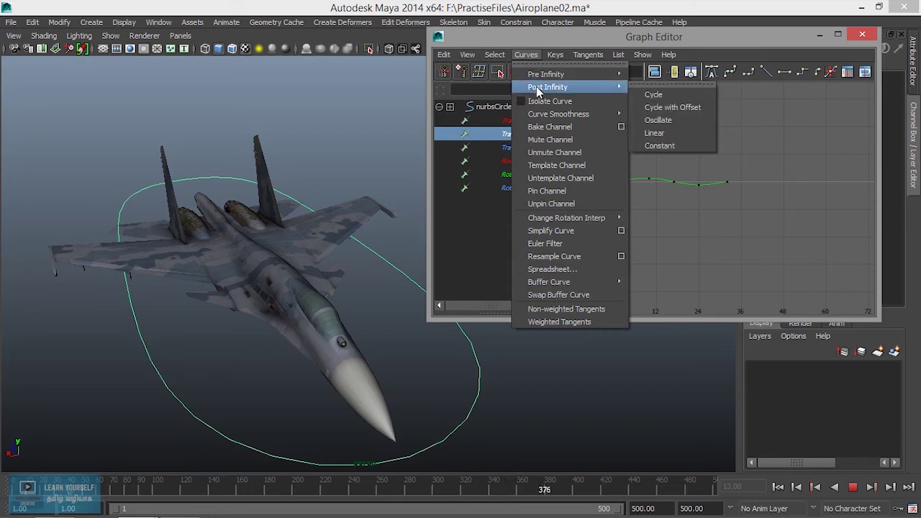
{"action": "mouse_move", "coordinate": [548, 87]}
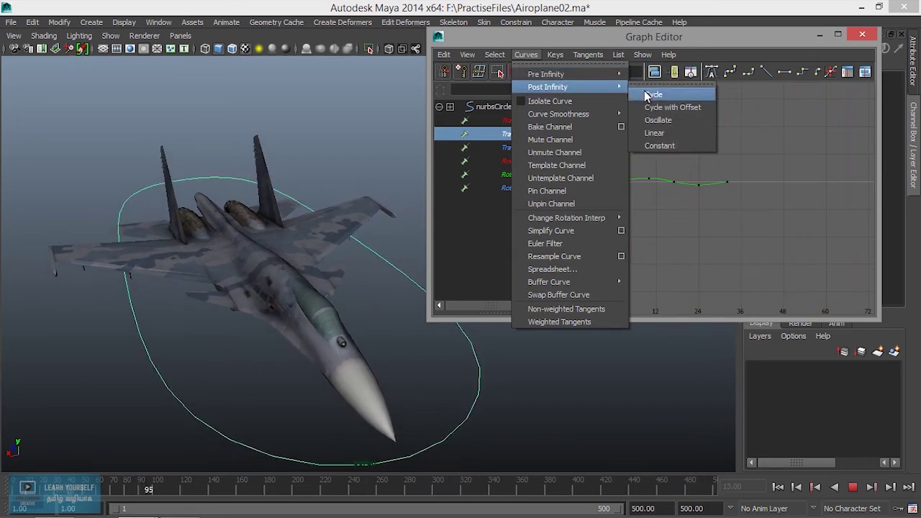
{"action": "left_click", "coordinate": [646, 95]}
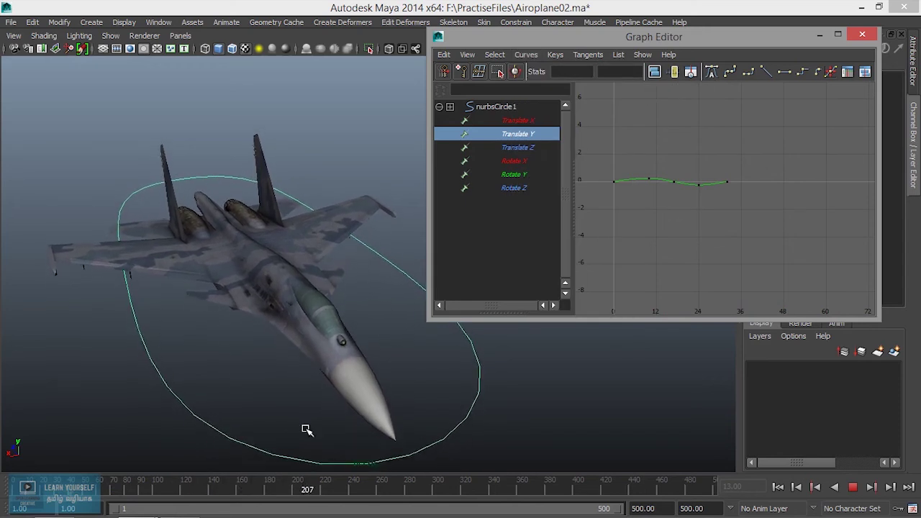
Set the Rotate Z curve to cycle before and after its keys.
{"action": "left_click", "coordinate": [519, 189]}
{"action": "left_click", "coordinate": [526, 55]}
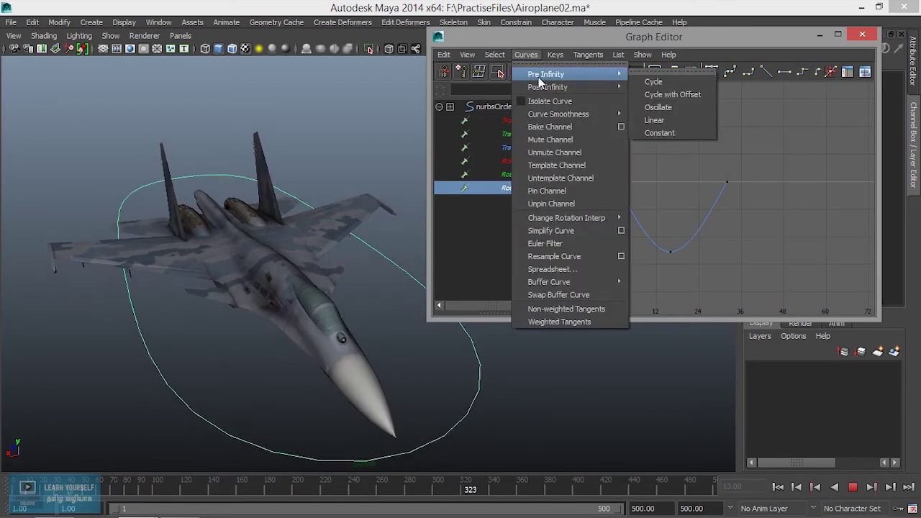
{"action": "left_click", "coordinate": [664, 99]}
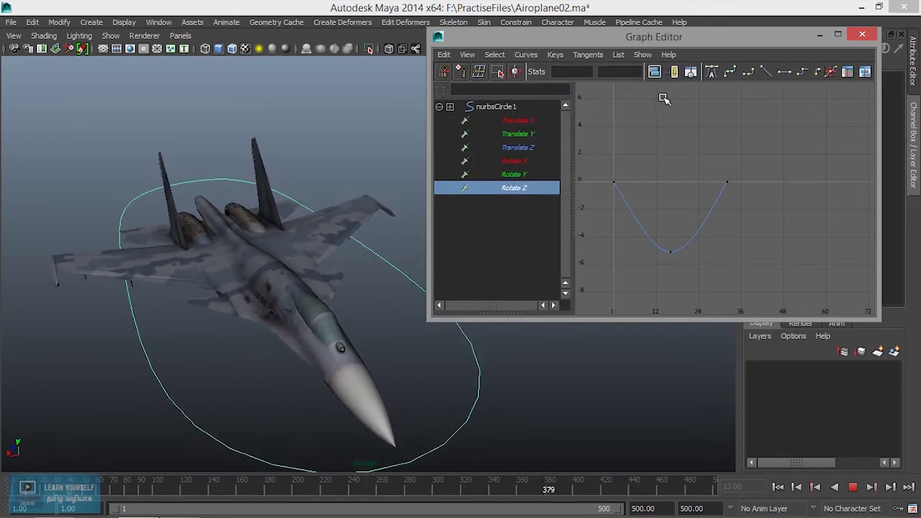
{"action": "scroll", "coordinate": [750, 209], "scroll_direction": "down", "scroll_amount": 5}
{"action": "scroll", "coordinate": [743, 229], "scroll_direction": "up", "scroll_amount": 3}
{"action": "left_click", "coordinate": [518, 189]}
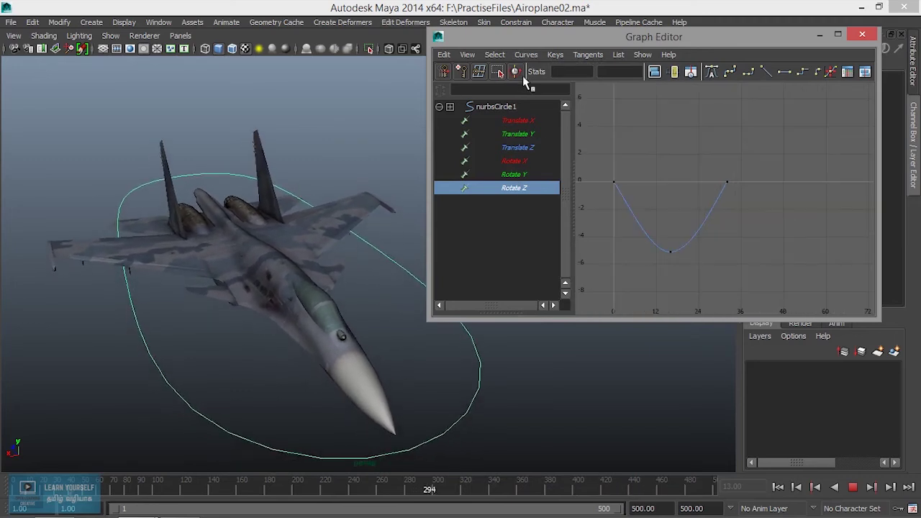
{"action": "left_click", "coordinate": [526, 55]}
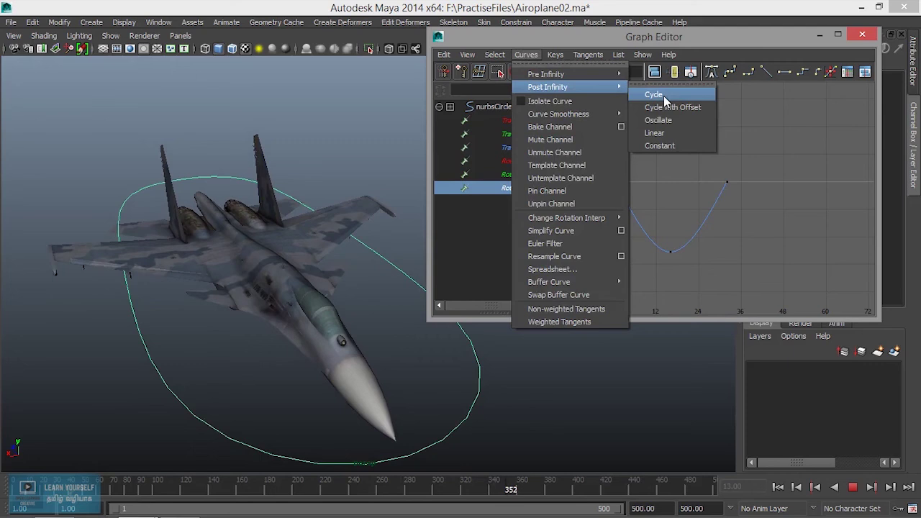
{"action": "left_click", "coordinate": [665, 100]}
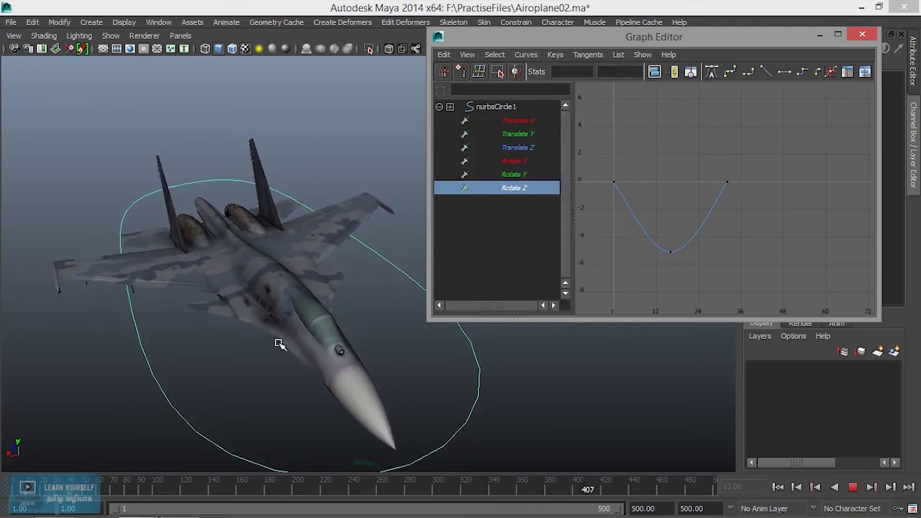
Turn on View > Infinity to display the repeating curve cycles.
{"action": "scroll", "coordinate": [741, 229], "scroll_direction": "down", "scroll_amount": 1}
{"action": "scroll", "coordinate": [744, 229], "scroll_direction": "down", "scroll_amount": 1}
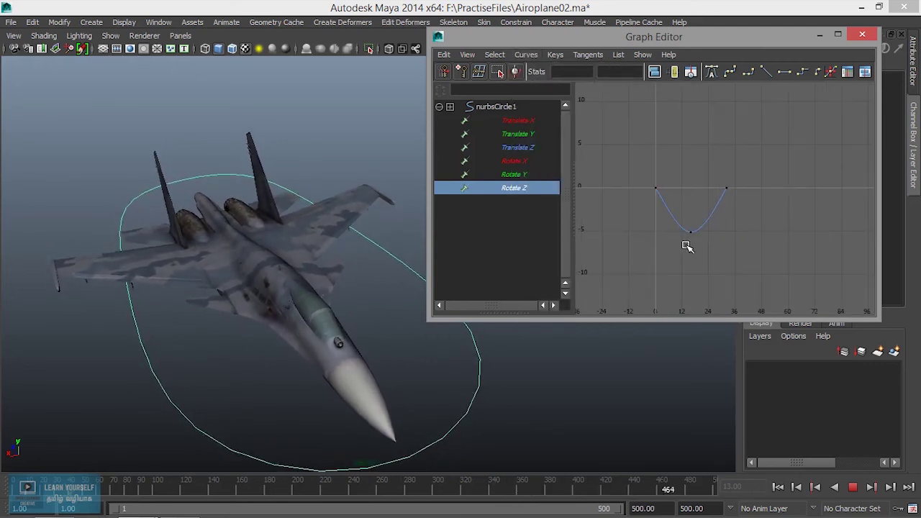
{"action": "left_click", "coordinate": [464, 53]}
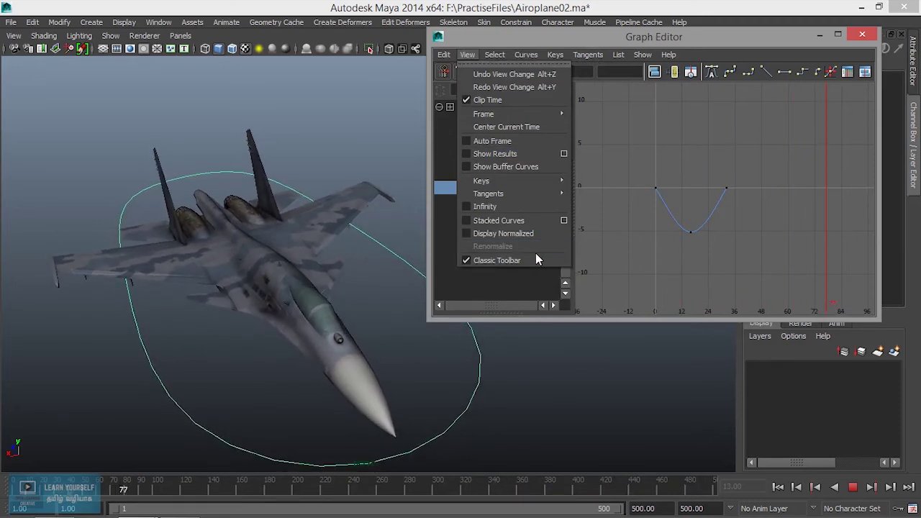
{"action": "left_click", "coordinate": [502, 207]}
{"action": "scroll", "coordinate": [760, 234], "scroll_direction": "down", "scroll_amount": 3}
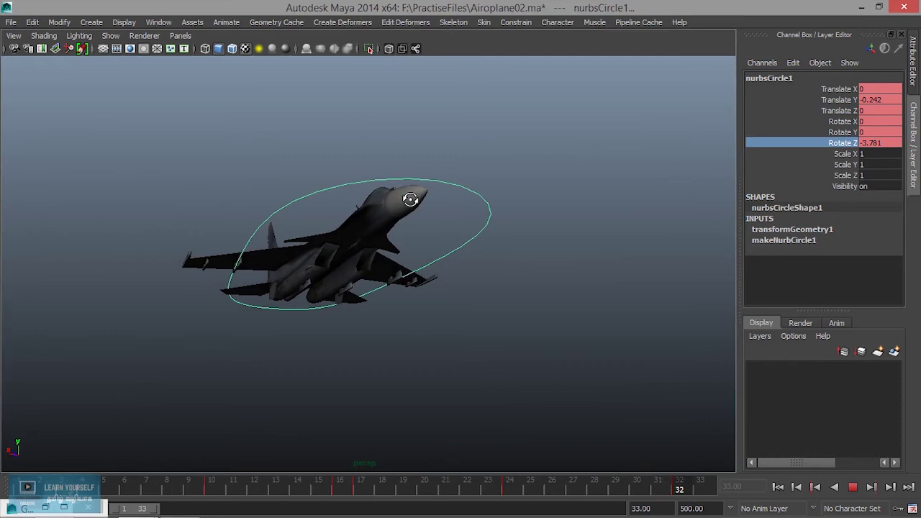
Dolly close to the jet, reopen the Graph Editor, and zoom on the frame-0 Rotate Z key.
{"action": "mouse_move", "coordinate": [411, 208]}
{"action": "right_mouse_down", "text": "alt"}
{"action": "mouse_move", "coordinate": [535, 236]}
{"action": "mouse_move", "coordinate": [515, 295]}
{"action": "right_mouse_up", "text": "alt"}
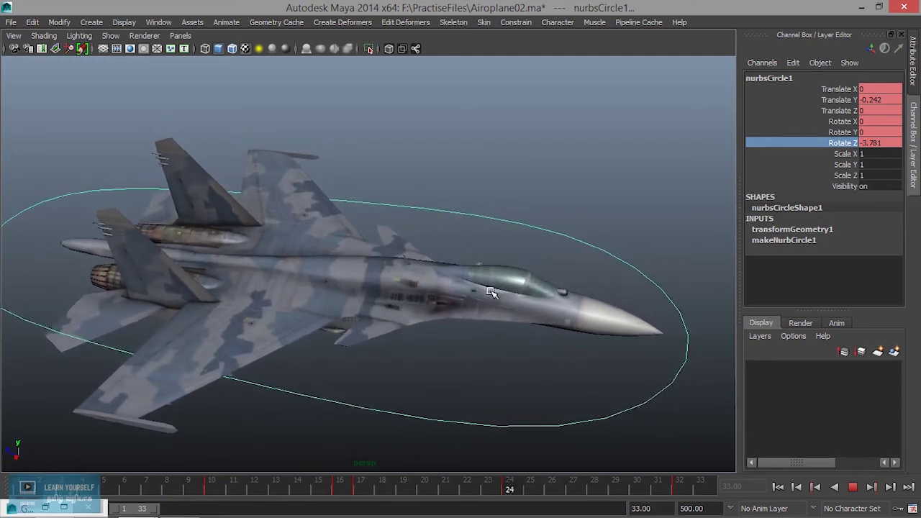
{"action": "key", "text": "space"}
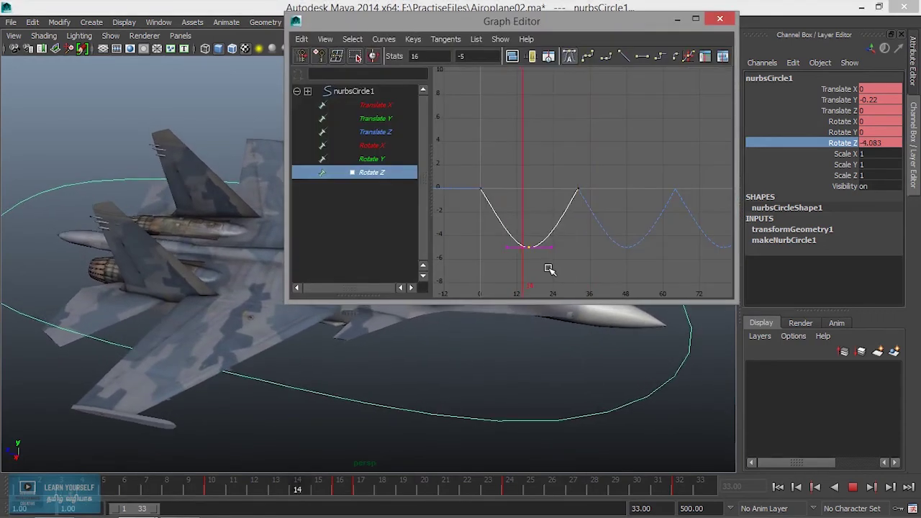
{"action": "left_click_drag", "start_coordinate": [464, 173], "coordinate": [503, 214]}
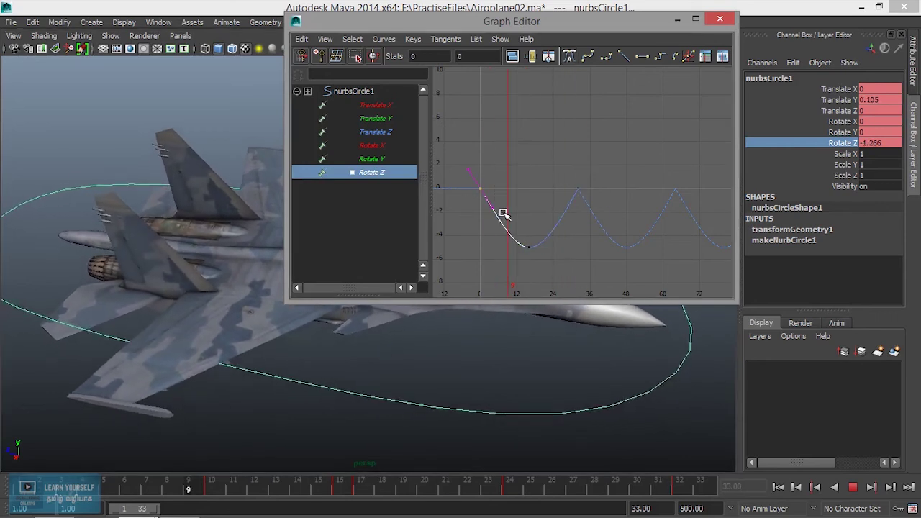
{"action": "right_click_drag", "start_coordinate": [503, 213], "coordinate": [643, 187], "text": "alt"}
{"action": "middle_click_drag", "start_coordinate": [557, 192], "coordinate": [656, 225], "text": "alt"}
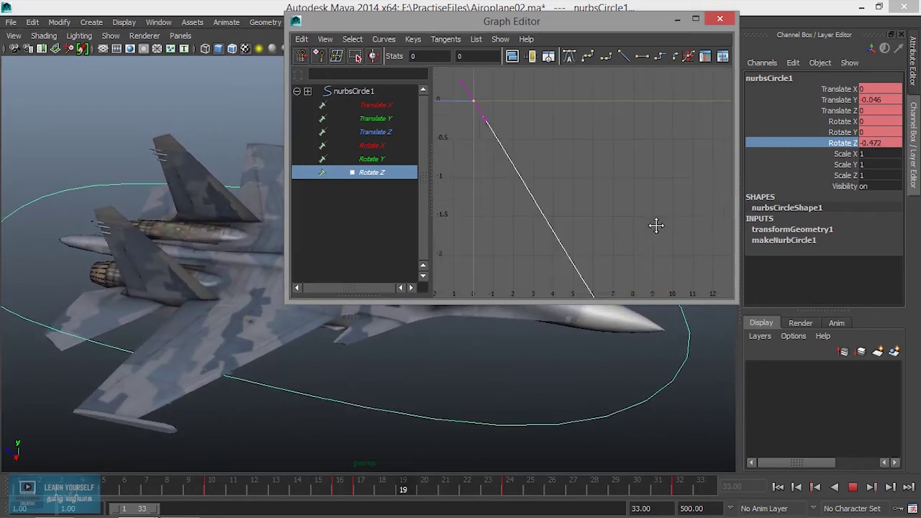
Inspect the frame-32 Rotate Z key, frame the whole curve, and close the Graph Editor.
{"action": "mouse_move", "coordinate": [555, 185]}
{"action": "middle_mouse_down", "text": "alt"}
{"action": "mouse_move", "coordinate": [387, 204]}
{"action": "mouse_move", "coordinate": [367, 185]}
{"action": "middle_mouse_up", "text": "alt"}
{"action": "left_click_drag", "start_coordinate": [554, 113], "coordinate": [613, 165]}
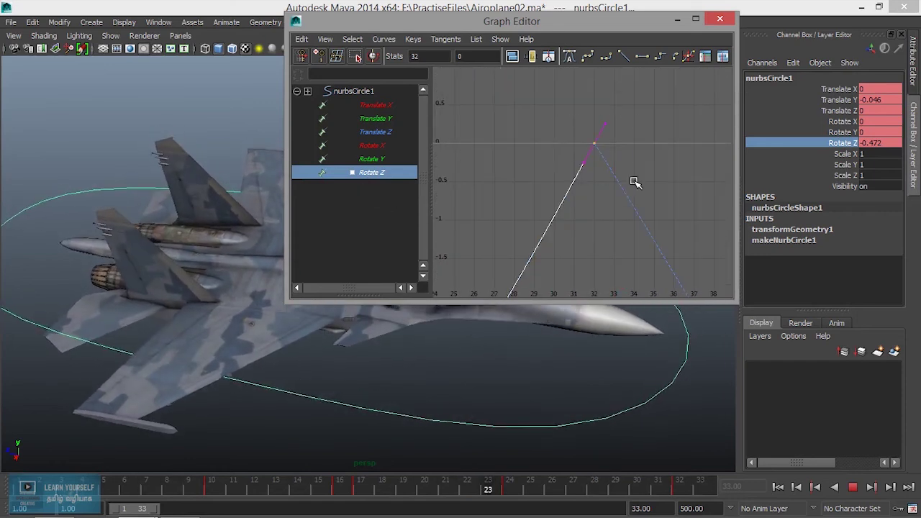
{"action": "right_click_drag", "start_coordinate": [605, 199], "coordinate": [605, 203], "text": "alt"}
{"action": "key", "text": "f"}
{"action": "left_click", "coordinate": [720, 19]}
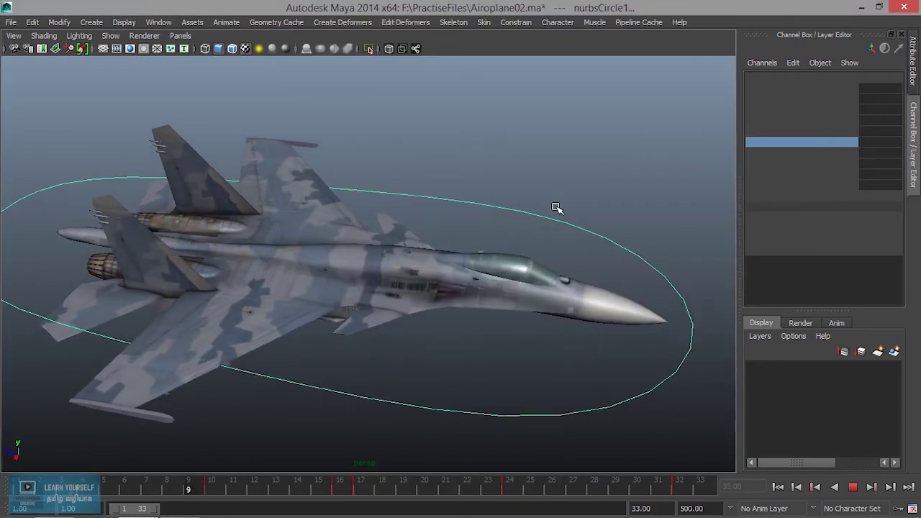
{"action": "mouse_move", "coordinate": [438, 265]}
{"action": "left_mouse_down", "text": "alt"}
{"action": "mouse_move", "coordinate": [341, 236]}
{"action": "mouse_move", "coordinate": [273, 230]}
{"action": "left_mouse_up", "text": "alt"}
Set the playback end time to 500 and orbit the camera to review the looping jet.
{"action": "mouse_move", "coordinate": [273, 231]}
{"action": "right_mouse_down", "text": "alt"}
{"action": "mouse_move", "coordinate": [381, 267]}
{"action": "mouse_move", "coordinate": [544, 283]}
{"action": "right_mouse_up", "text": "alt"}
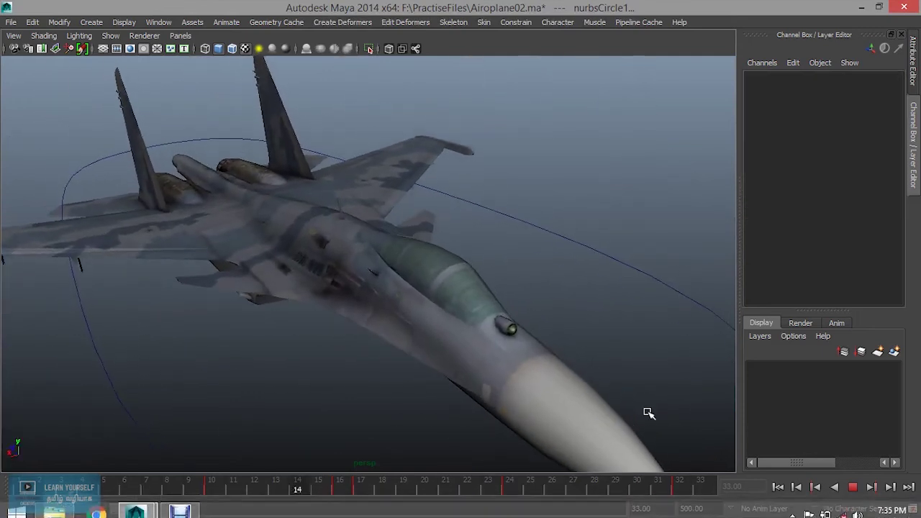
{"action": "double_click", "coordinate": [651, 508]}
{"action": "type", "text": "5"}
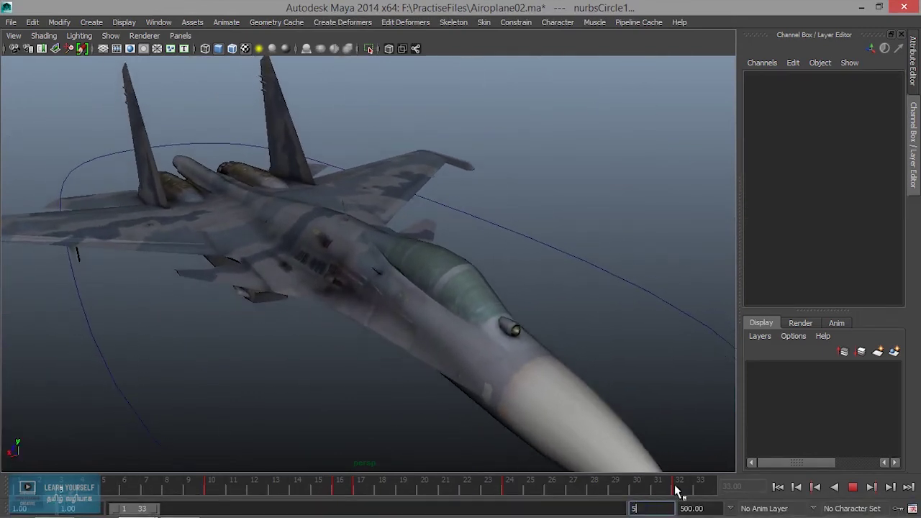
{"action": "type", "text": "00"}
{"action": "key", "text": "Return"}
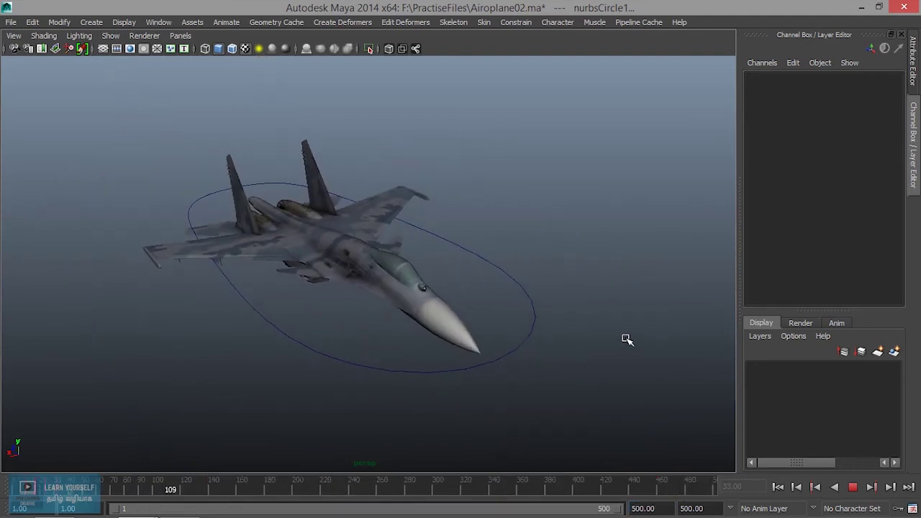
{"action": "mouse_move", "coordinate": [575, 315]}
{"action": "left_mouse_down", "text": "alt"}
{"action": "mouse_move", "coordinate": [390, 339]}
{"action": "mouse_move", "coordinate": [484, 394]}
{"action": "mouse_move", "coordinate": [355, 329]}
{"action": "mouse_move", "coordinate": [440, 261]}
{"action": "mouse_move", "coordinate": [393, 252]}
{"action": "mouse_move", "coordinate": [349, 262]}
{"action": "mouse_move", "coordinate": [450, 251]}
{"action": "mouse_move", "coordinate": [424, 302]}
{"action": "left_mouse_up", "text": "alt"}
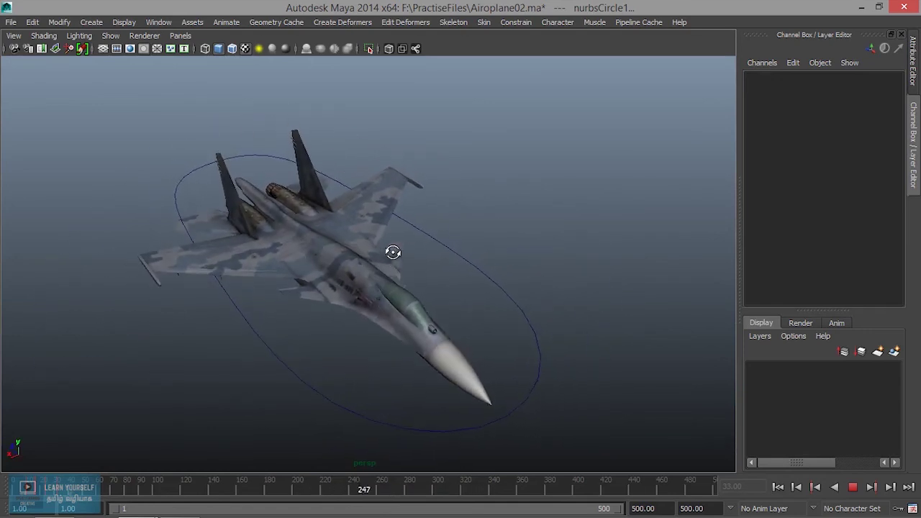
{"action": "left_click_drag", "start_coordinate": [392, 253], "coordinate": [370, 264], "text": "alt"}
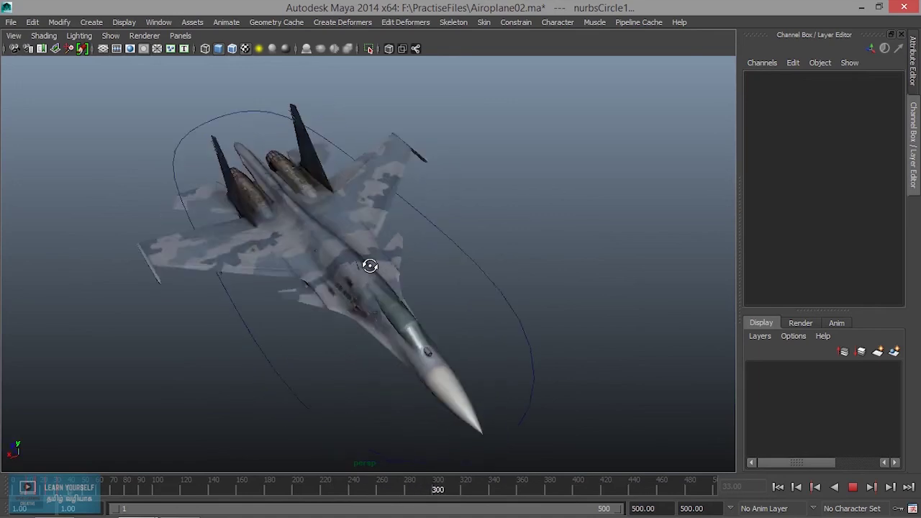